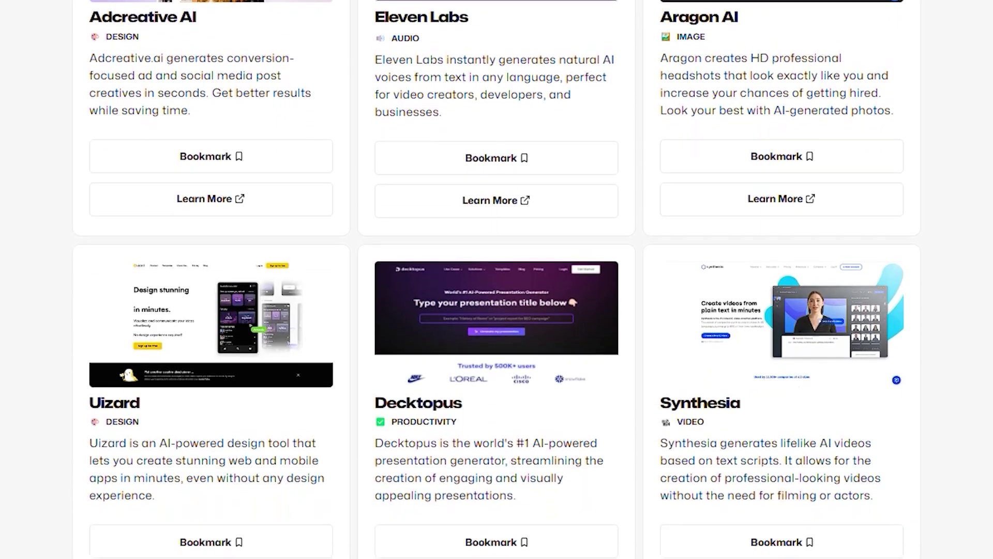
Step: Lock the top-right image and the dark sofa image, then generate new images for the other slots
{"action": "scroll", "coordinate": [496, 279], "scroll_direction": "down", "scroll_amount": 10}
{"action": "scroll", "coordinate": [496, 280], "scroll_direction": "down", "scroll_amount": 12}
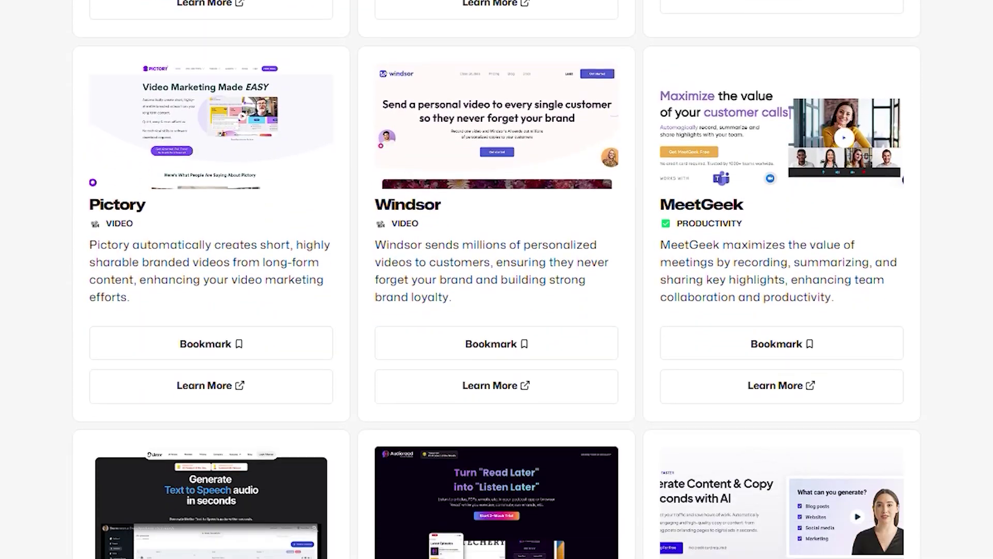
{"action": "scroll", "coordinate": [496, 279], "scroll_direction": "down", "scroll_amount": 14}
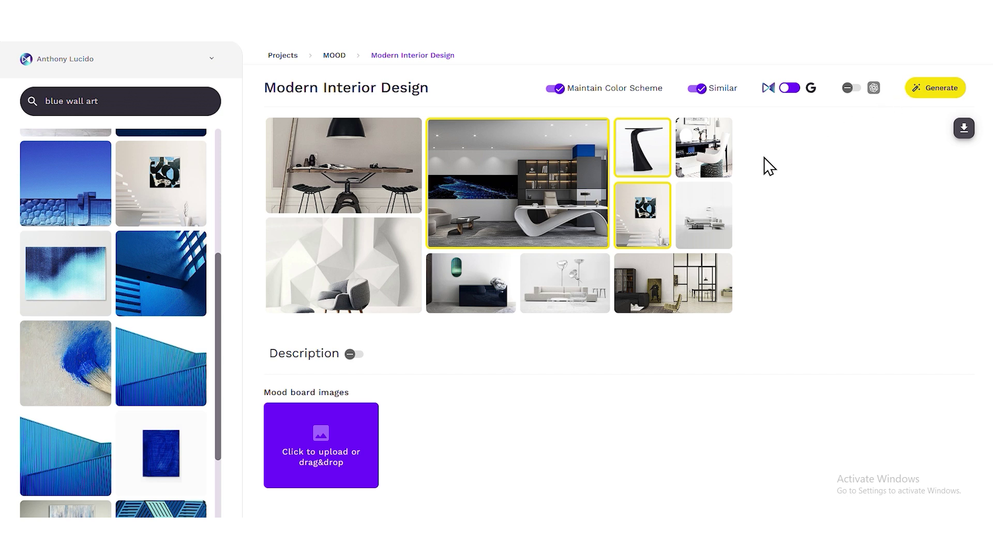
{"action": "left_click", "coordinate": [715, 159]}
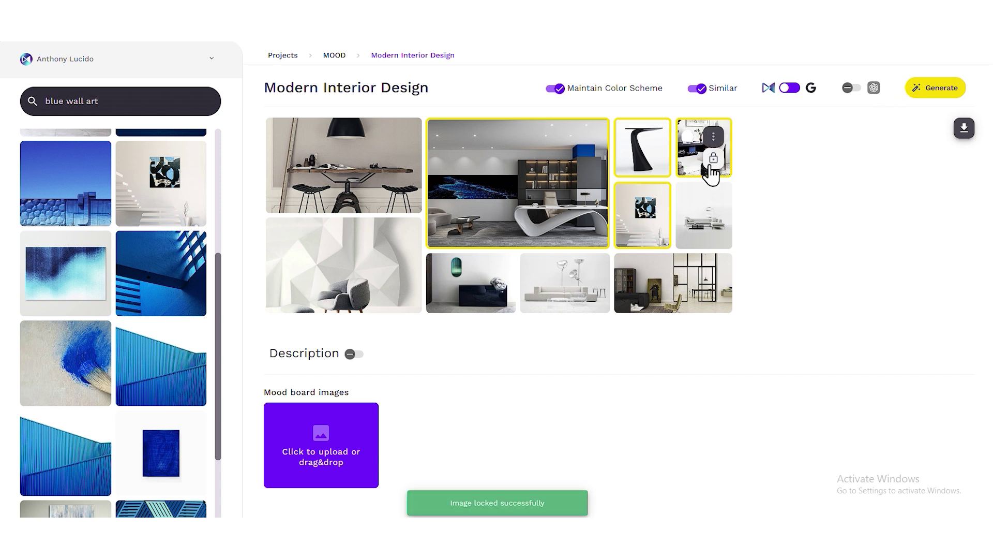
{"action": "mouse_move", "coordinate": [498, 229]}
{"action": "mouse_move", "coordinate": [489, 292]}
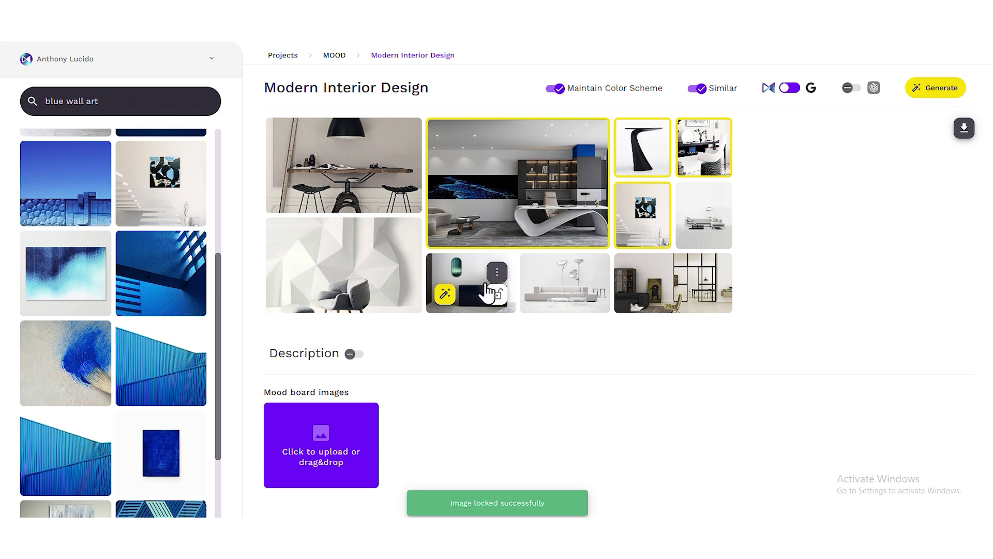
{"action": "left_click", "coordinate": [496, 297]}
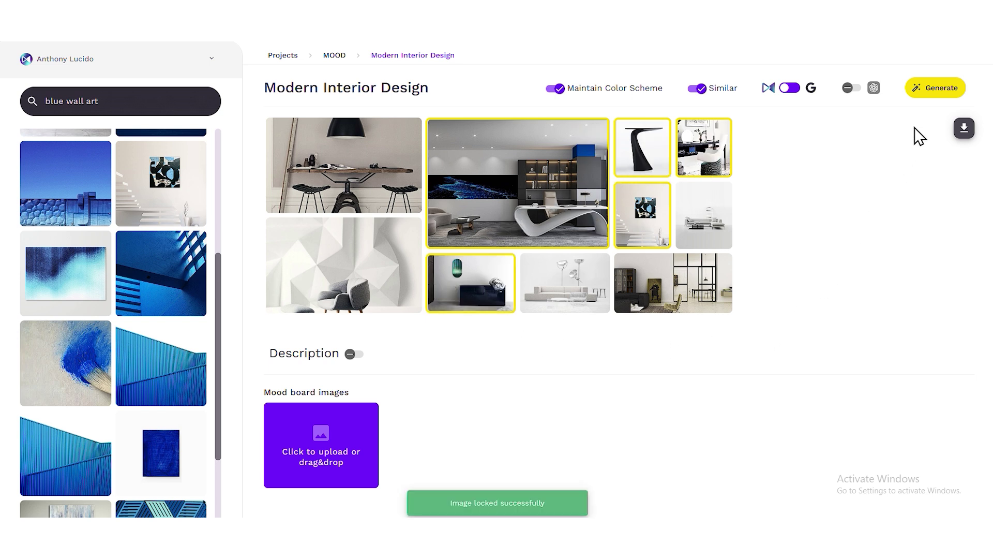
{"action": "left_click", "coordinate": [928, 91]}
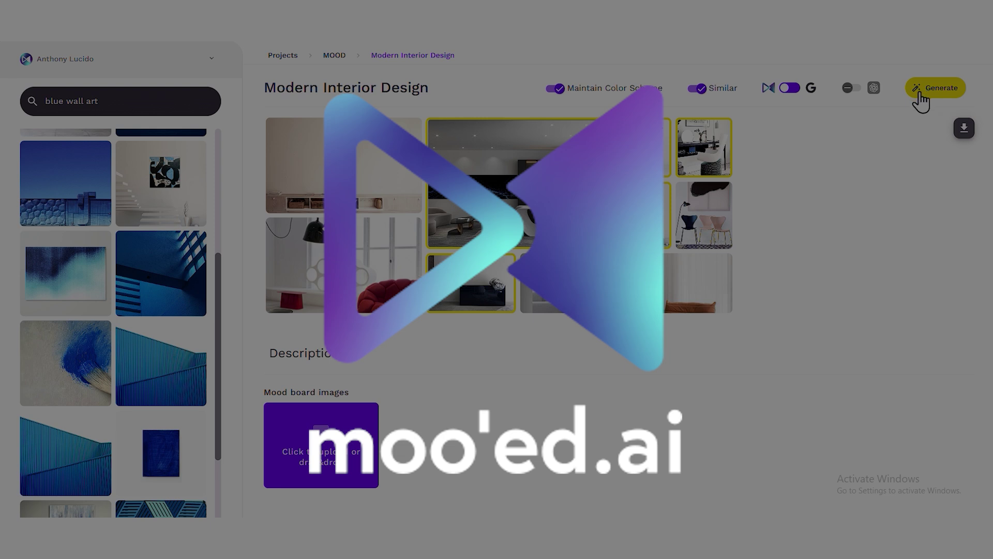
Step: Also lock the chairs image and regenerate the remaining unlocked images
{"action": "mouse_move", "coordinate": [723, 224]}
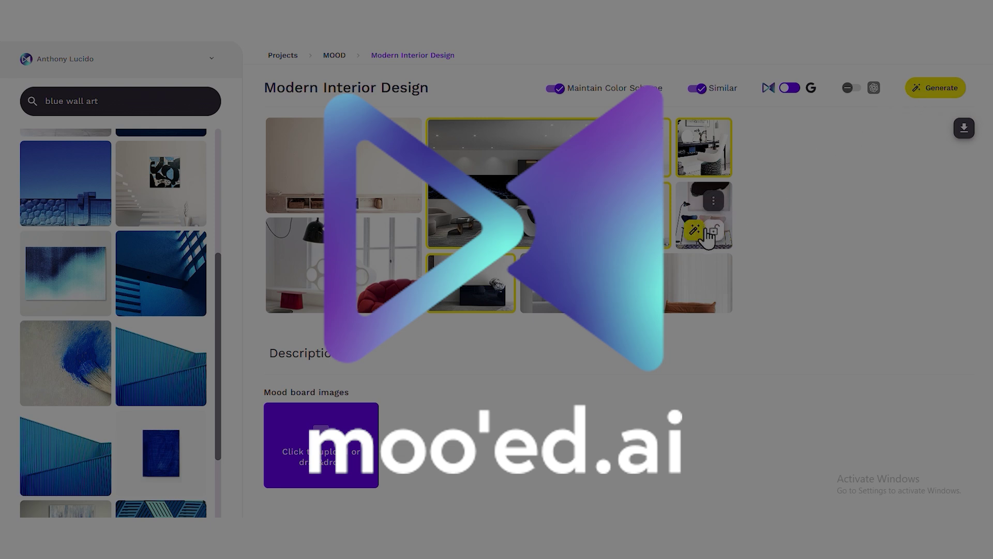
{"action": "left_click", "coordinate": [714, 231]}
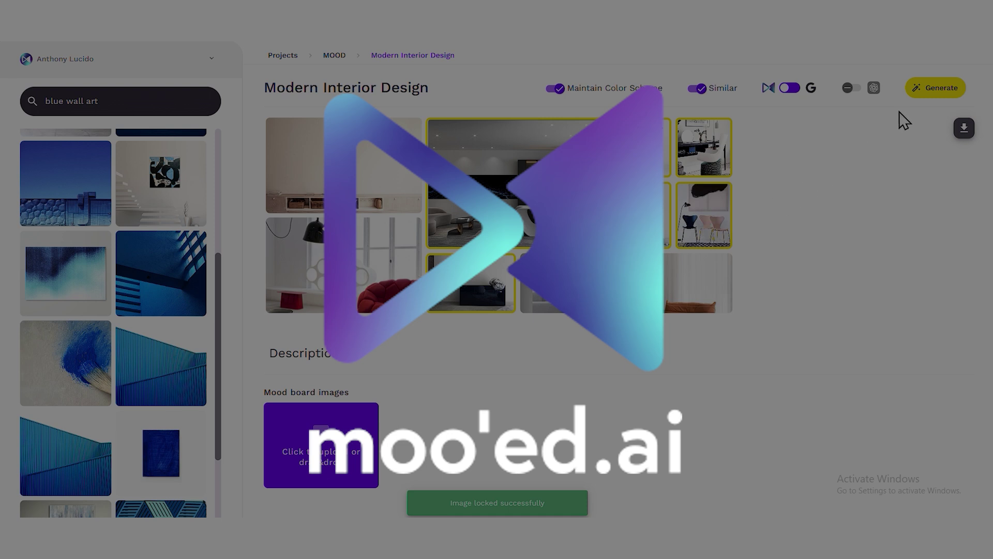
{"action": "left_click", "coordinate": [929, 91]}
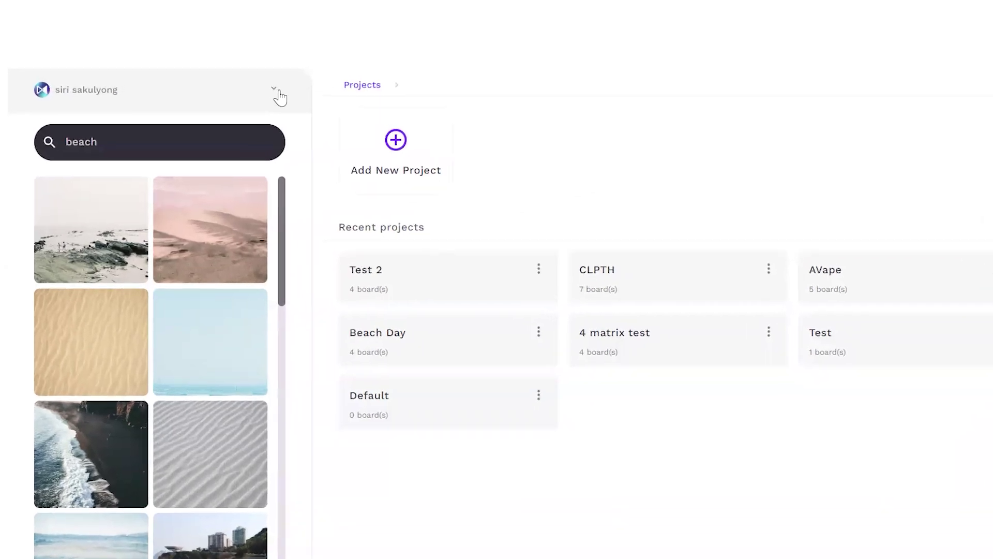
{"action": "left_click", "coordinate": [262, 84]}
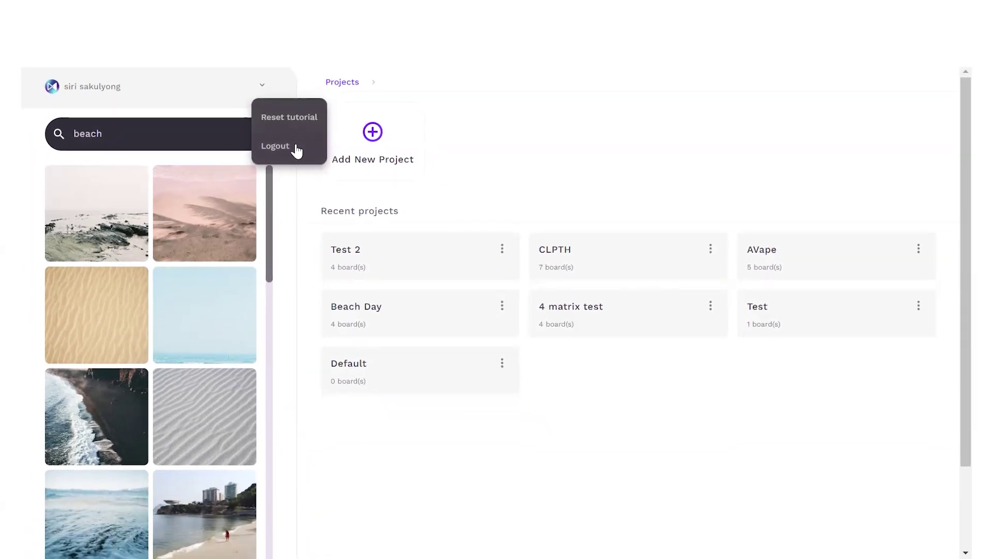
{"action": "left_click", "coordinate": [189, 152]}
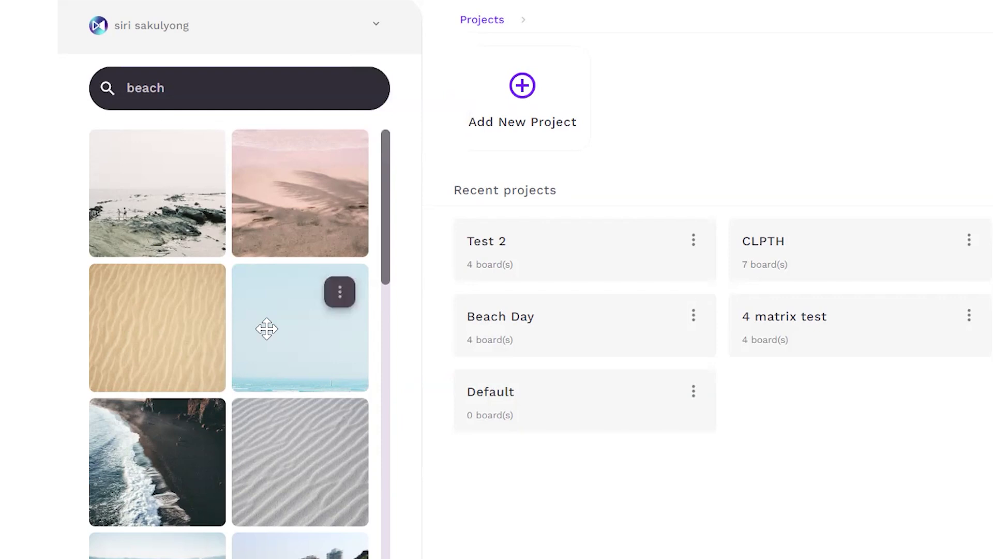
{"action": "scroll", "coordinate": [267, 328], "scroll_direction": "down", "scroll_amount": 20}
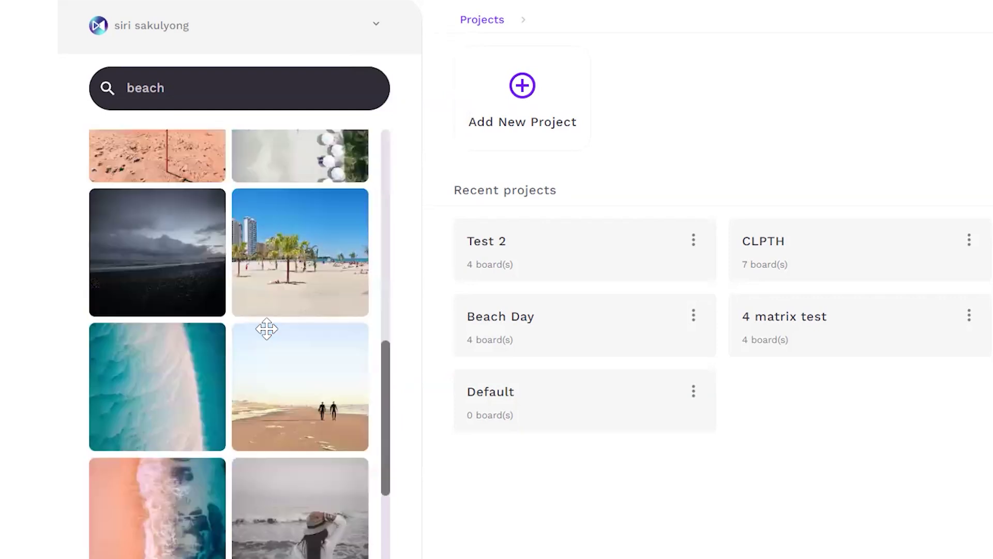
{"action": "scroll", "coordinate": [266, 328], "scroll_direction": "down", "scroll_amount": 2}
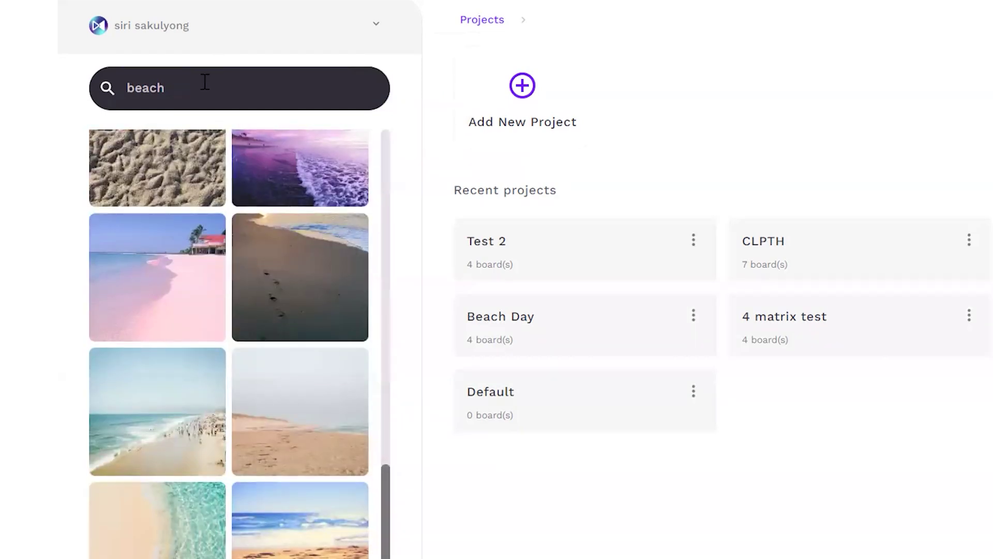
{"action": "scroll", "coordinate": [239, 368], "scroll_direction": "down", "scroll_amount": 10}
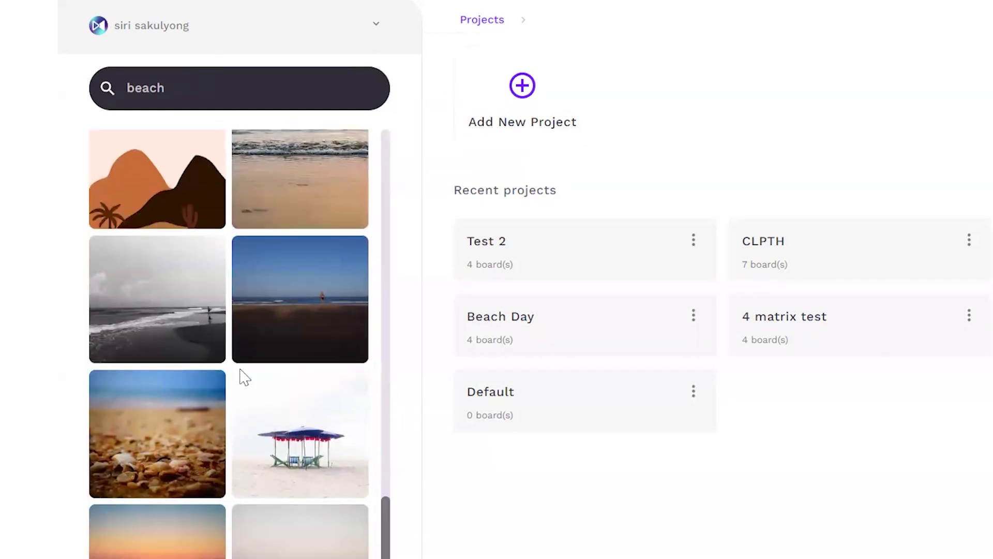
{"action": "scroll", "coordinate": [240, 369], "scroll_direction": "up", "scroll_amount": 10}
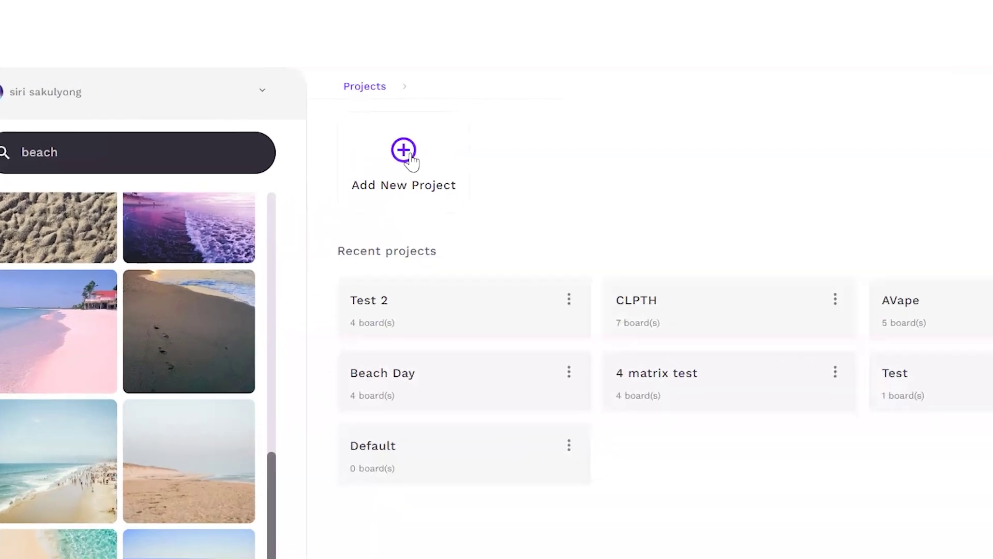
{"action": "left_click", "coordinate": [408, 153]}
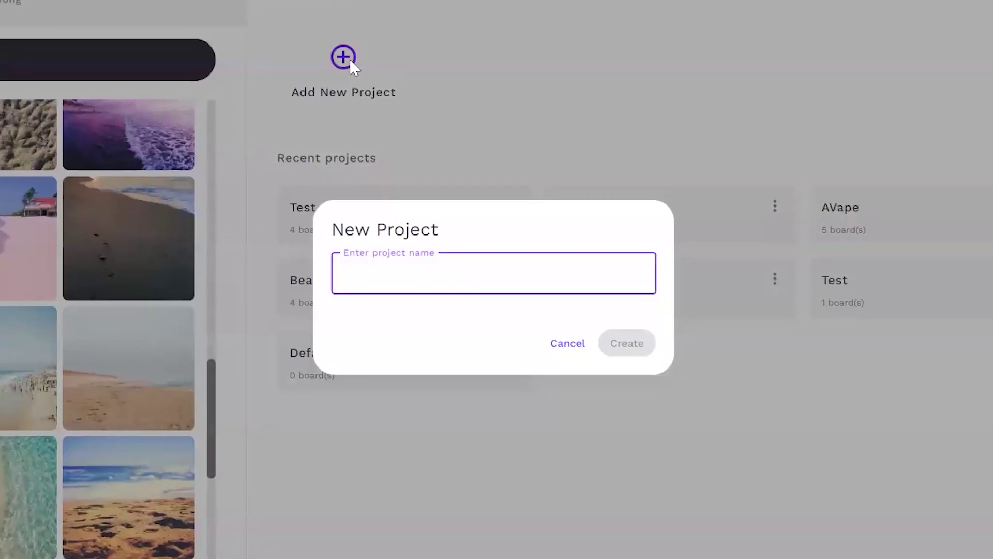
Step: Create a project named 'Beach Day' and open its project card
{"action": "type", "text": "Beach Day"}
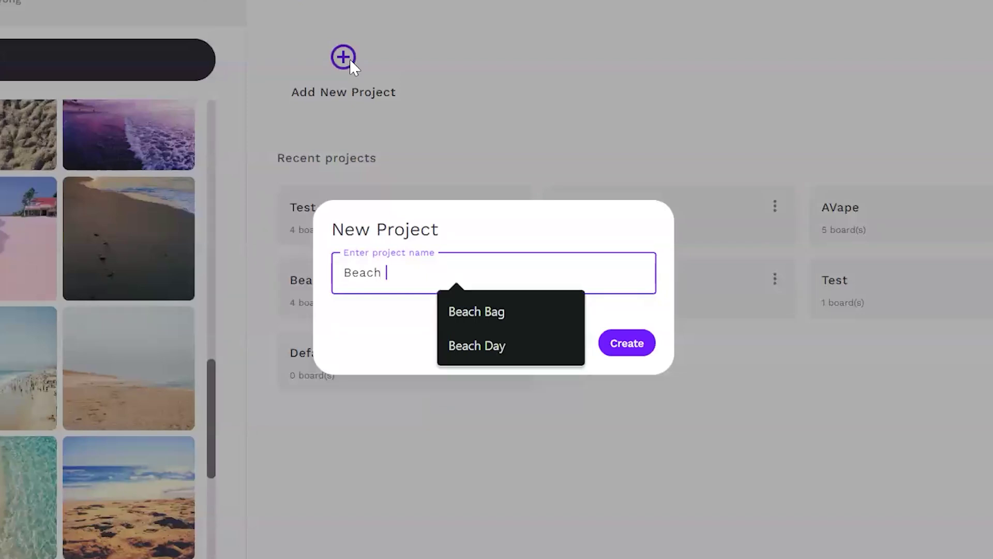
{"action": "left_click", "coordinate": [636, 350]}
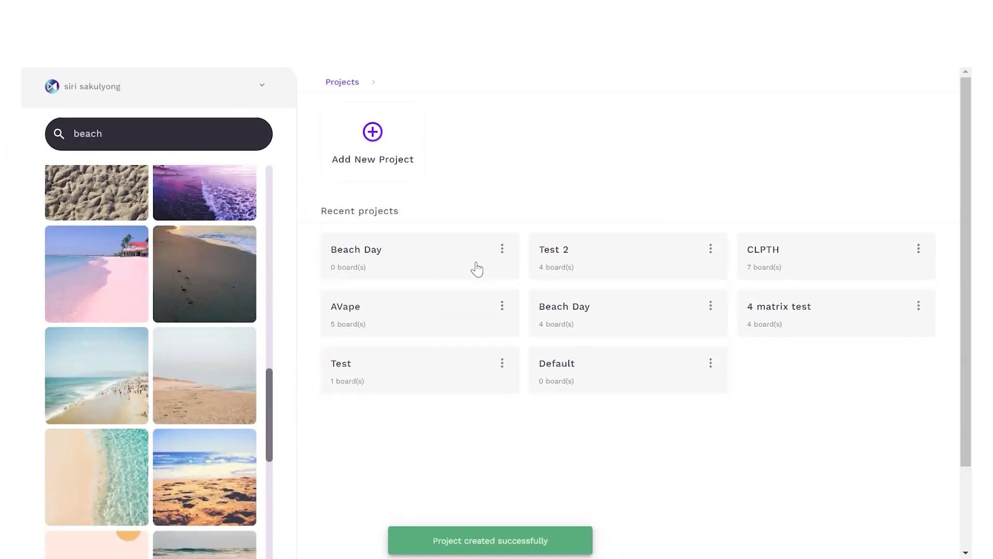
{"action": "left_click", "coordinate": [502, 249]}
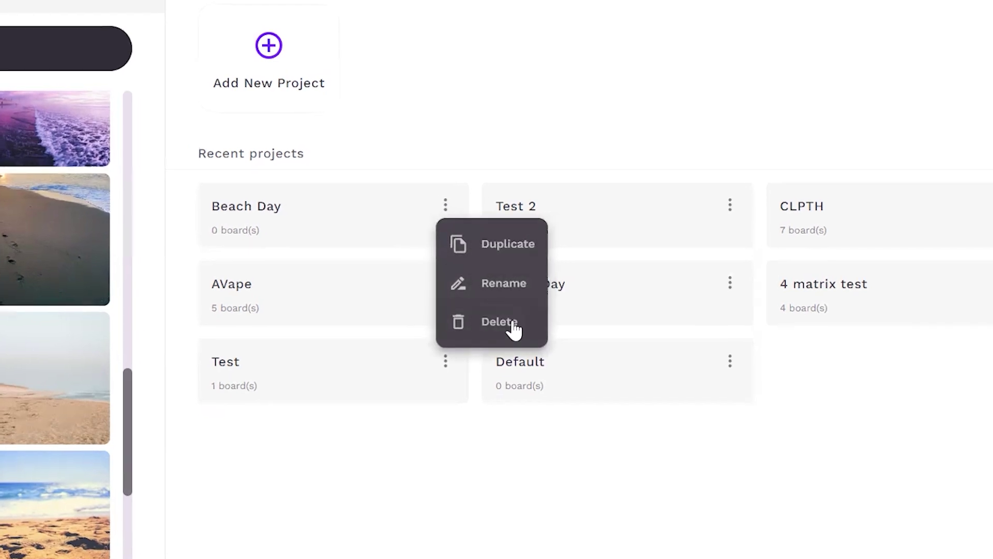
{"action": "left_click", "coordinate": [333, 236]}
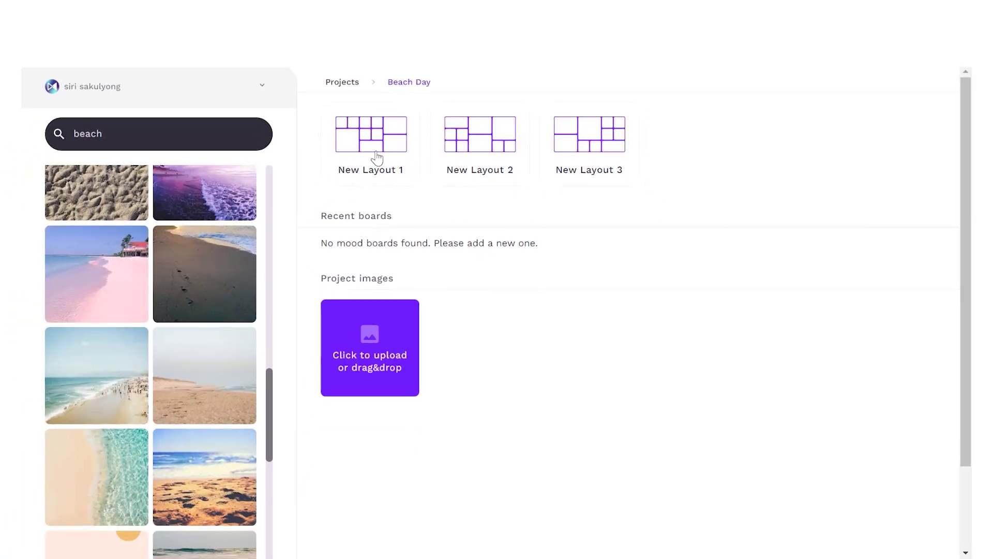
Step: Create a mood board named 'Context' using the first layout
{"action": "left_click", "coordinate": [376, 152]}
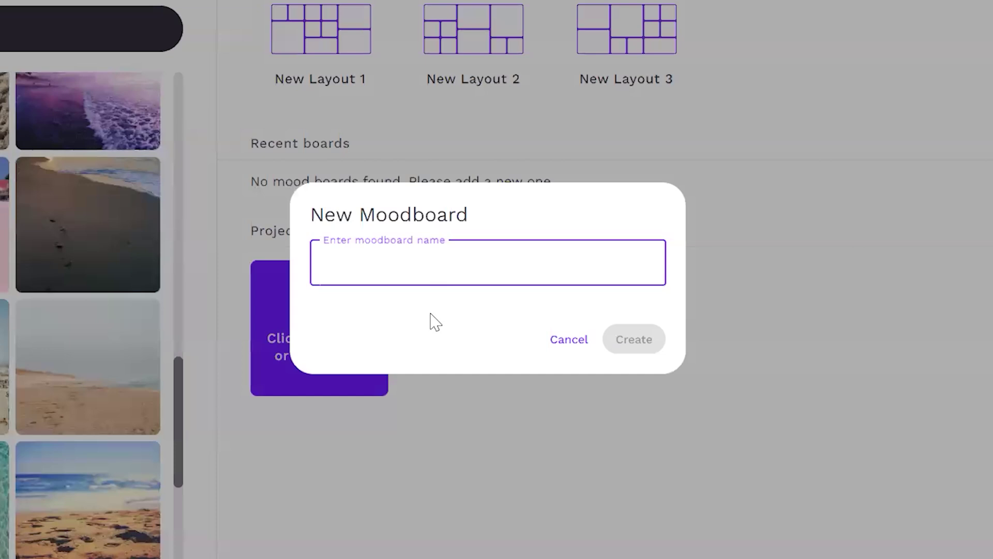
{"action": "type", "text": "Context"}
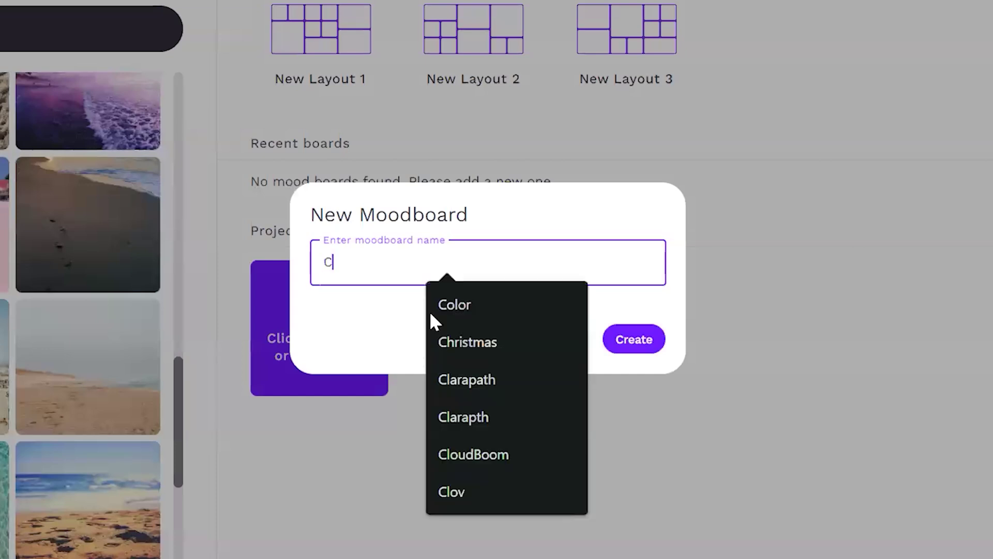
{"action": "left_click", "coordinate": [639, 350]}
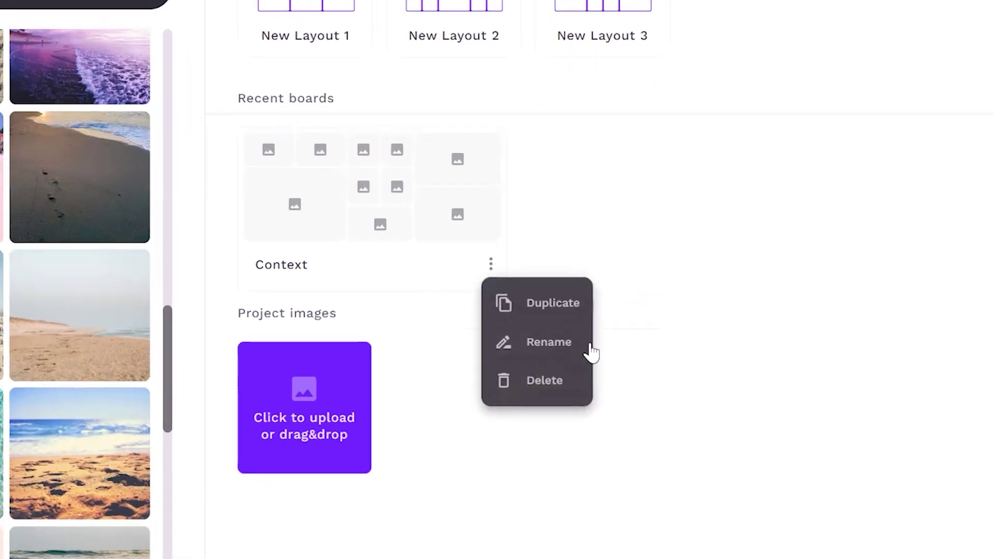
{"action": "left_click", "coordinate": [695, 334]}
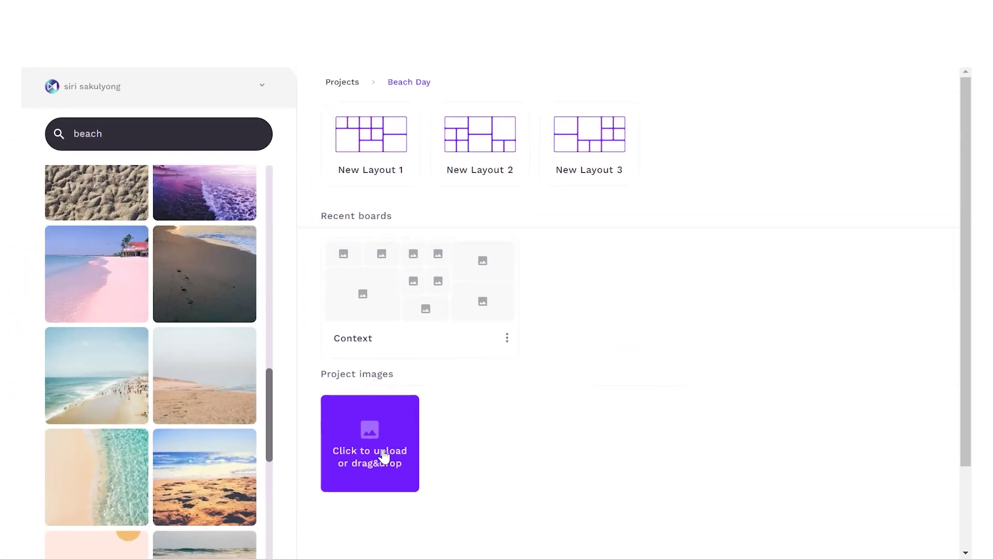
Step: Add the shells and rocky-shore beach photos to Project images, then open the Context board
{"action": "scroll", "coordinate": [107, 281], "scroll_direction": "down", "scroll_amount": 1}
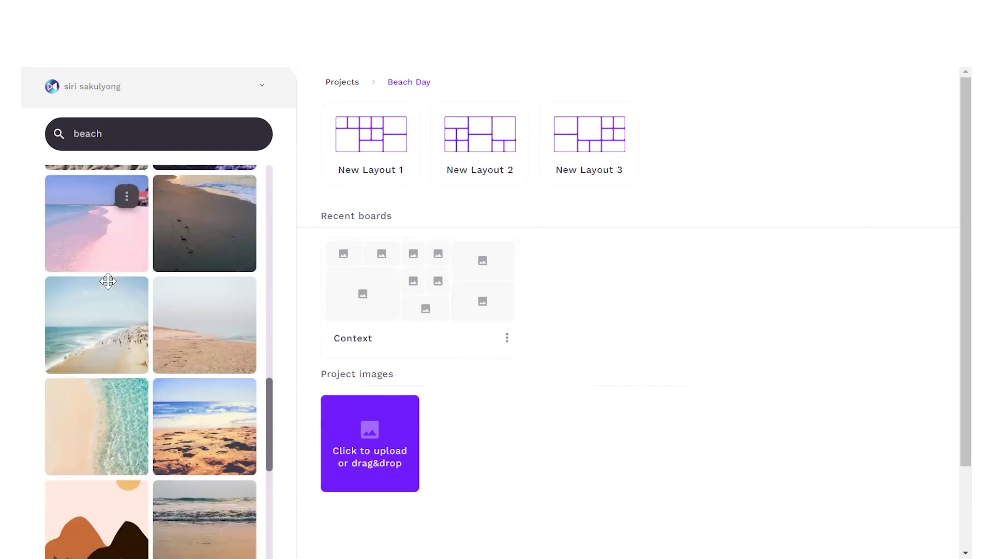
{"action": "scroll", "coordinate": [107, 281], "scroll_direction": "down", "scroll_amount": 1}
{"action": "scroll", "coordinate": [124, 372], "scroll_direction": "down", "scroll_amount": 4}
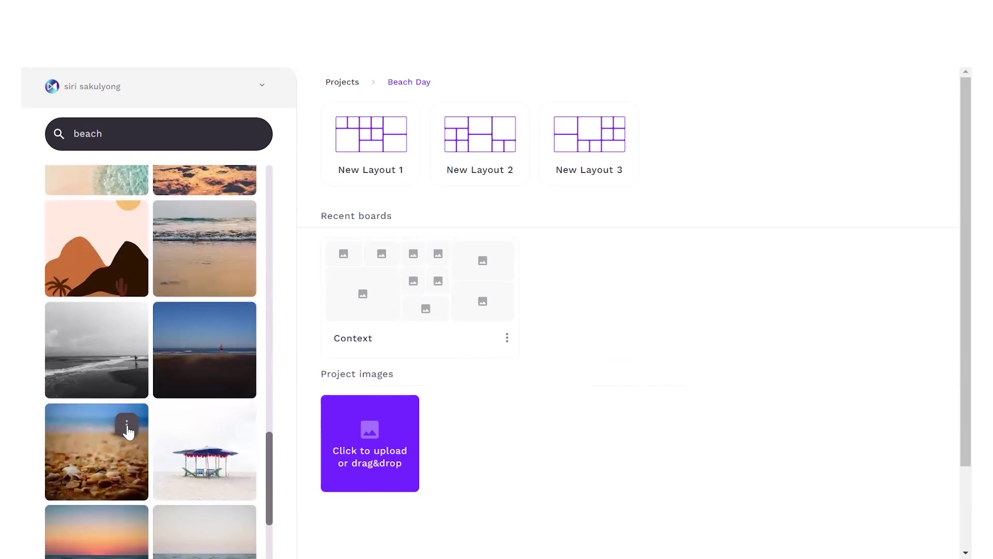
{"action": "scroll", "coordinate": [127, 431], "scroll_direction": "down", "scroll_amount": 3}
{"action": "left_click_drag", "start_coordinate": [82, 294], "coordinate": [372, 445]}
{"action": "scroll", "coordinate": [151, 414], "scroll_direction": "down", "scroll_amount": 3}
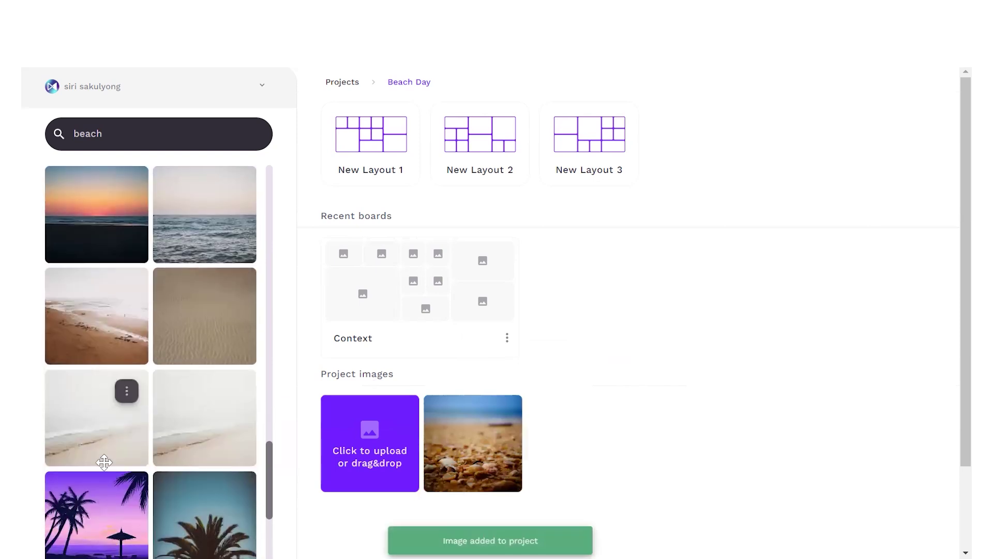
{"action": "scroll", "coordinate": [104, 462], "scroll_direction": "down", "scroll_amount": 3}
{"action": "scroll", "coordinate": [131, 501], "scroll_direction": "down", "scroll_amount": 4}
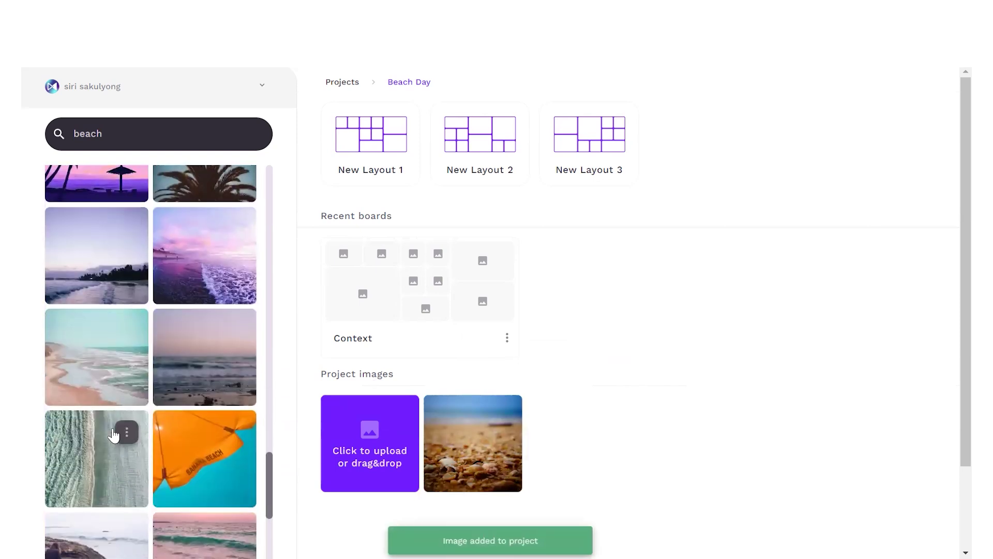
{"action": "scroll", "coordinate": [114, 436], "scroll_direction": "down", "scroll_amount": 4}
{"action": "left_click_drag", "start_coordinate": [92, 352], "coordinate": [355, 414]}
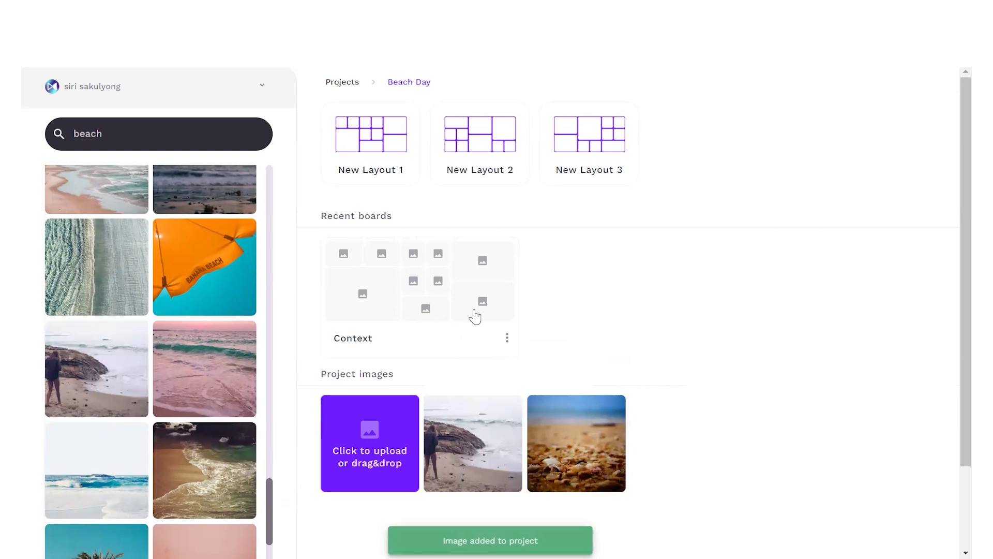
{"action": "left_click", "coordinate": [384, 279]}
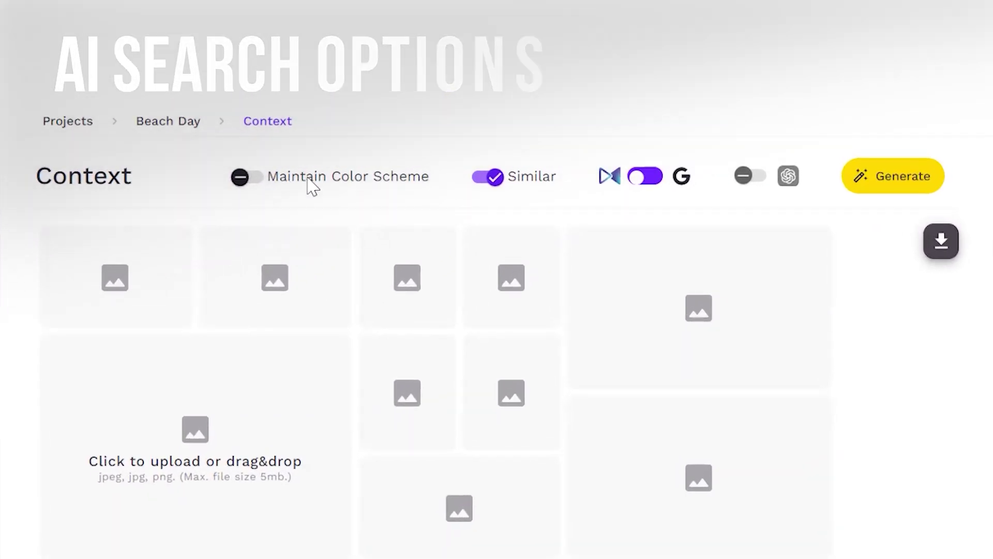
Step: Toggle Similar off and on, switch the source to Google, enable OpenAI, then switch the source back
{"action": "left_click", "coordinate": [489, 177]}
{"action": "left_click", "coordinate": [490, 178]}
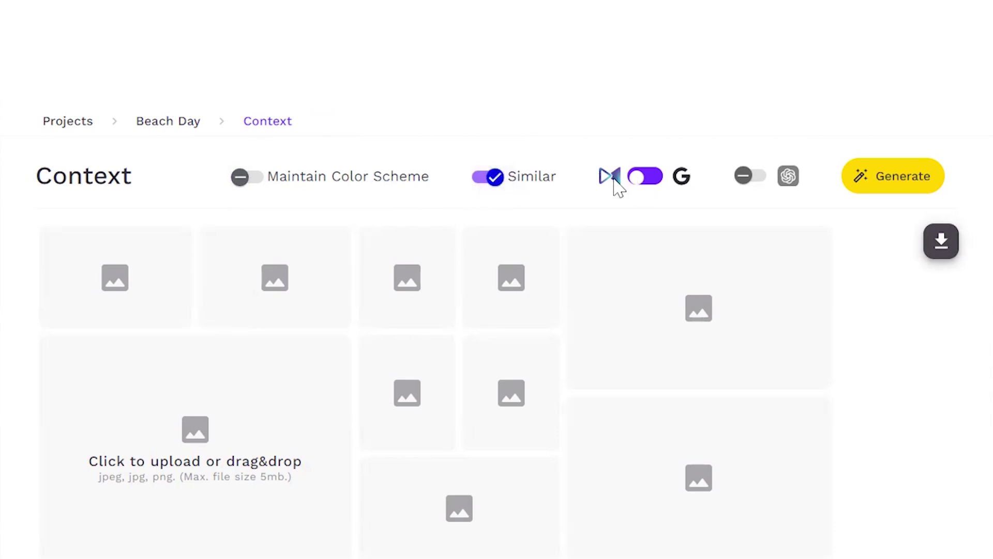
{"action": "left_click", "coordinate": [642, 183]}
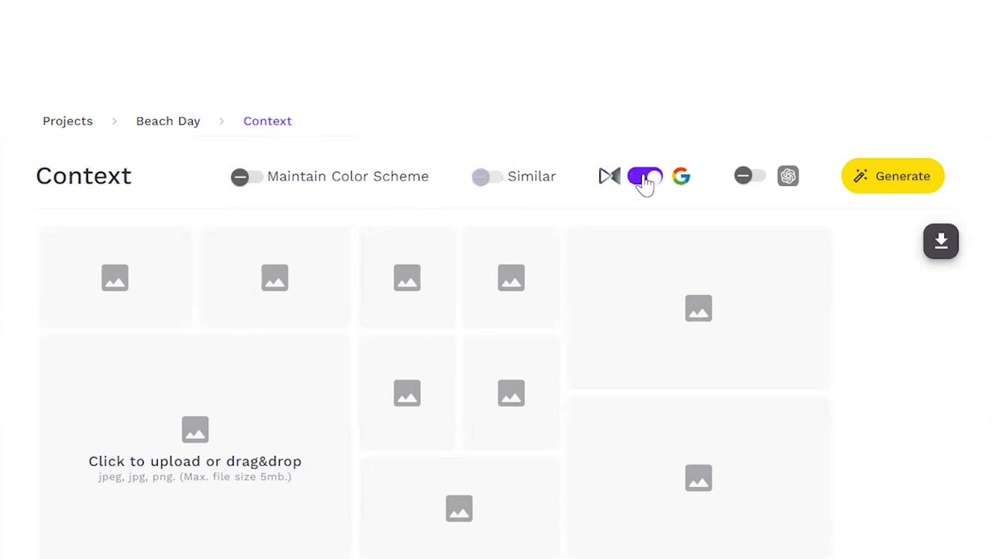
{"action": "left_click", "coordinate": [746, 186]}
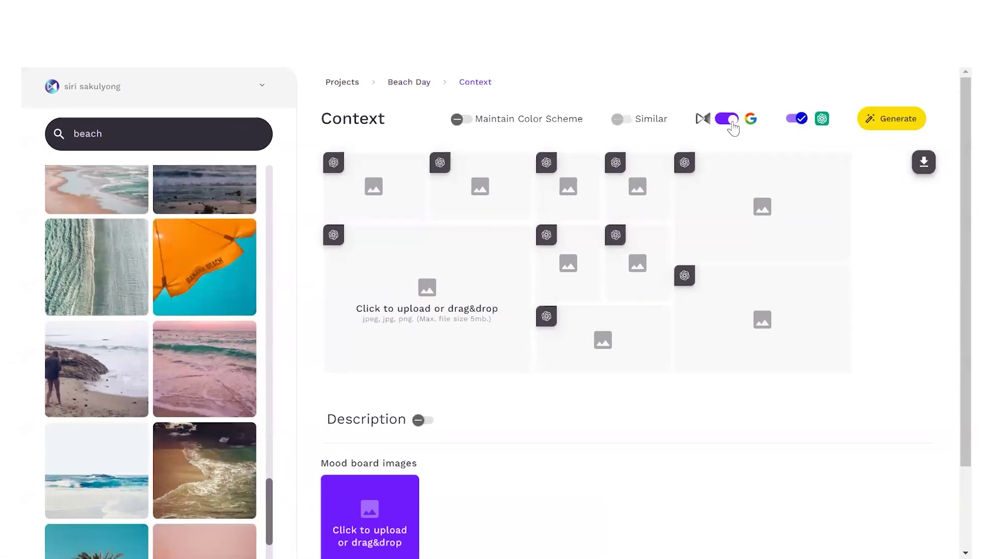
{"action": "left_click", "coordinate": [731, 123]}
Step: Turn OpenAI off, enable the board description, and choose the Aesthetic Theme description type
{"action": "left_click", "coordinate": [799, 120]}
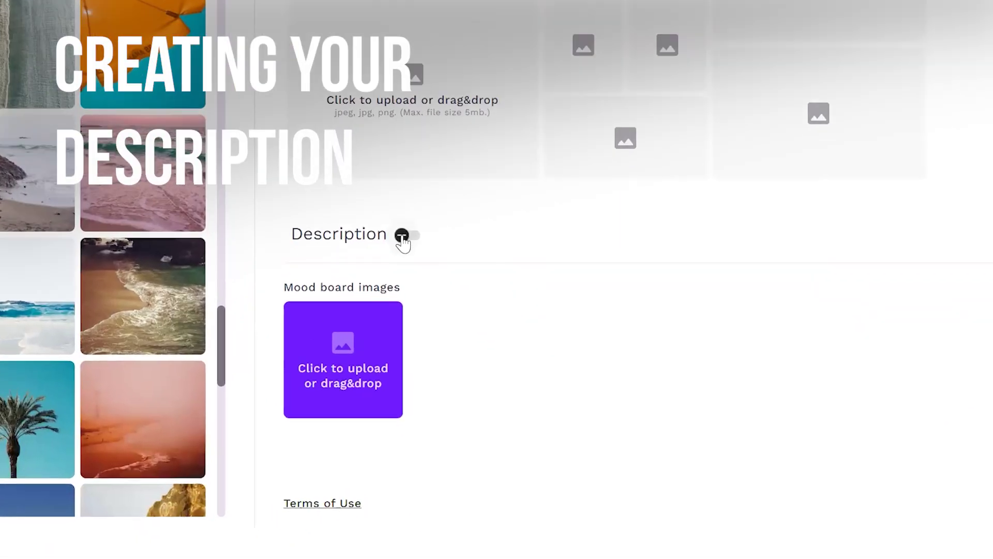
{"action": "left_click", "coordinate": [403, 237]}
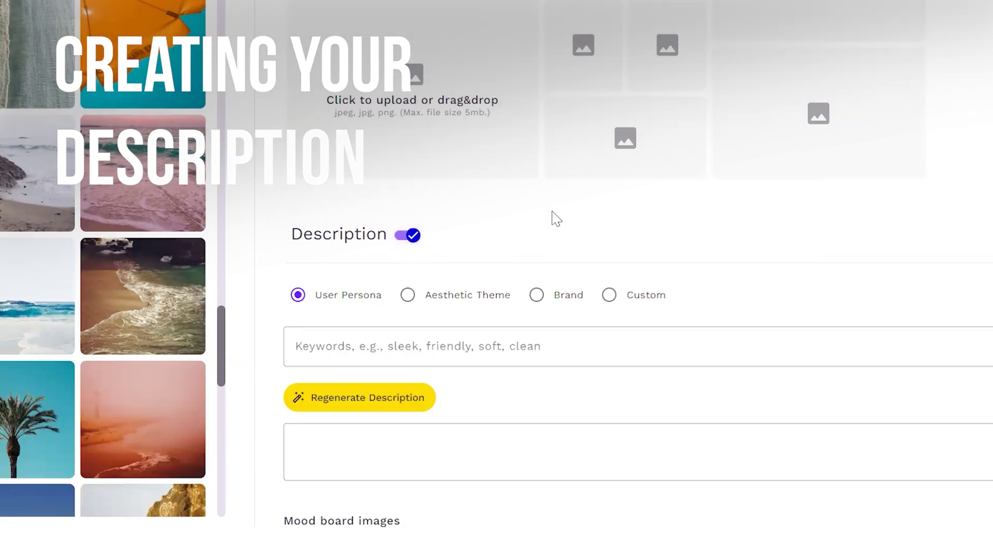
{"action": "scroll", "coordinate": [381, 214], "scroll_direction": "down", "scroll_amount": 2}
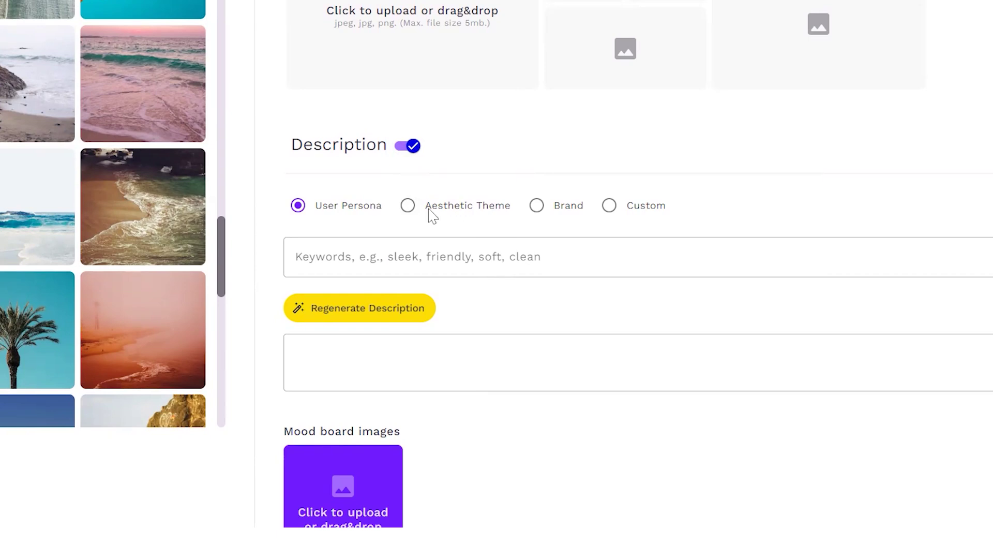
{"action": "left_click", "coordinate": [407, 205]}
{"action": "left_click", "coordinate": [578, 212]}
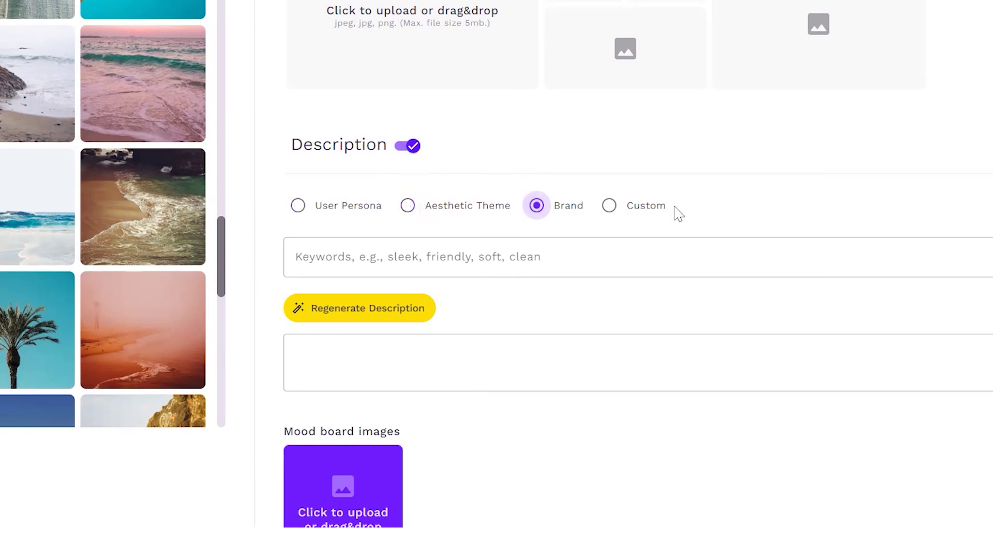
{"action": "left_click", "coordinate": [646, 211]}
{"action": "left_click", "coordinate": [408, 205]}
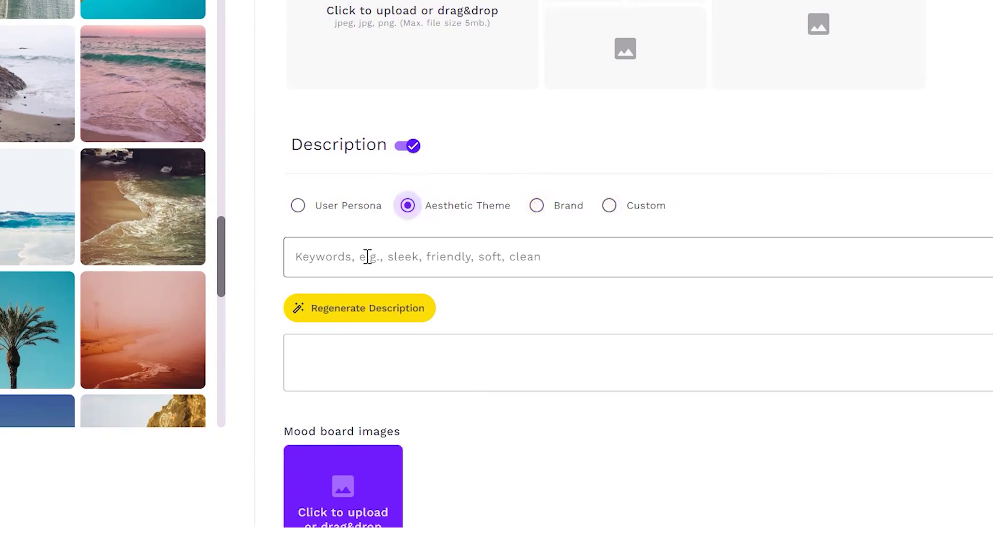
Step: Enter keywords beach, ocean, sand, seashells, water, palm trees and generate the description
{"action": "left_click", "coordinate": [368, 256]}
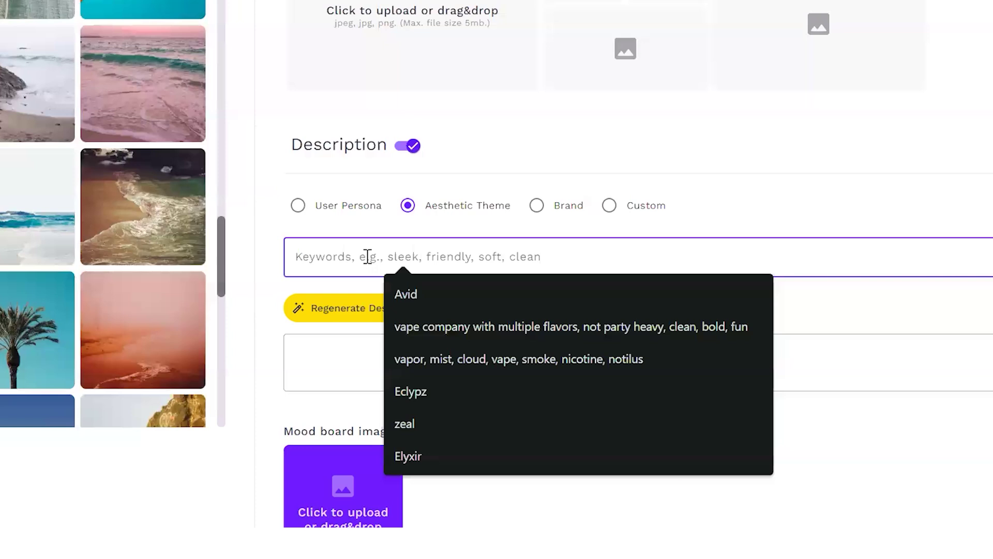
{"action": "type", "text": "beach, ocean, sand, seashells, wate"}
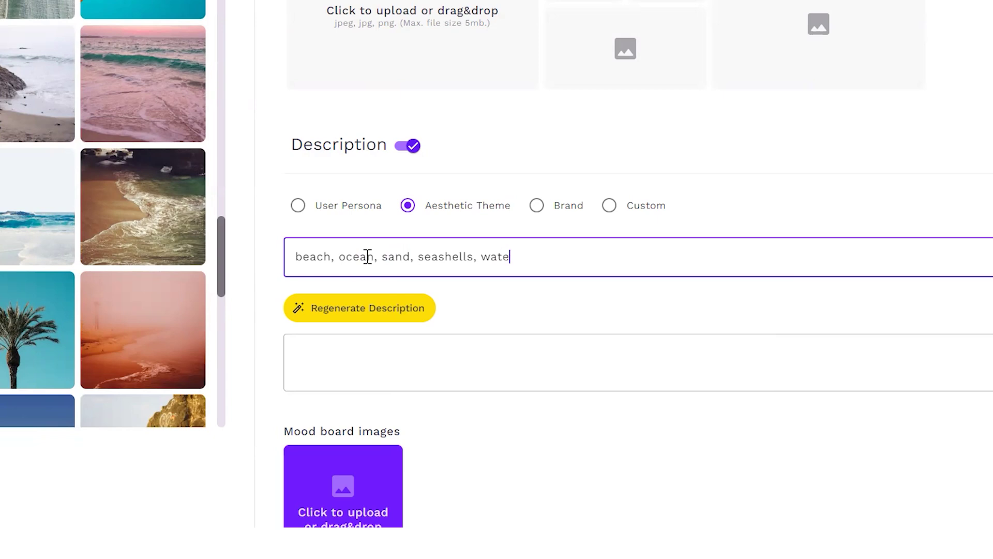
{"action": "type", "text": "trees"}
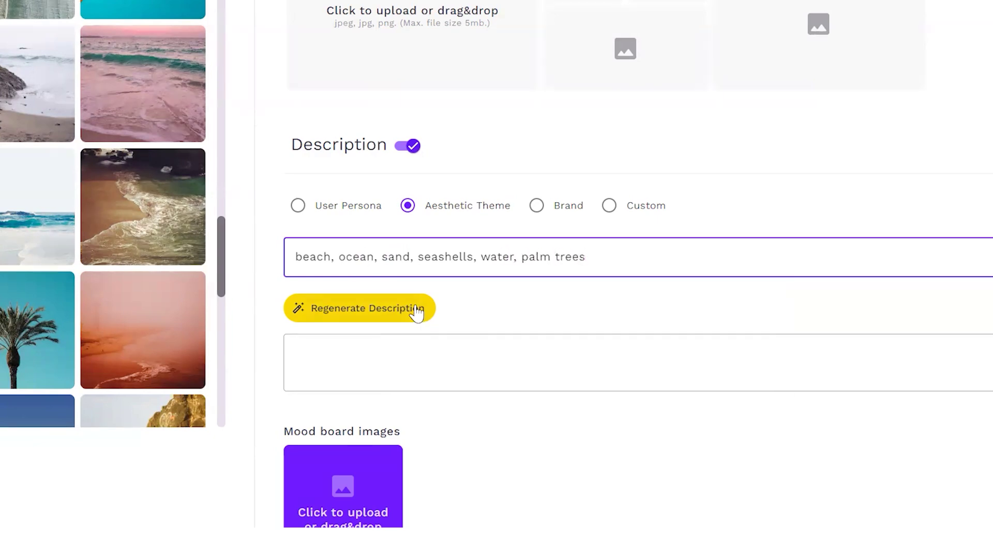
{"action": "left_click", "coordinate": [417, 310]}
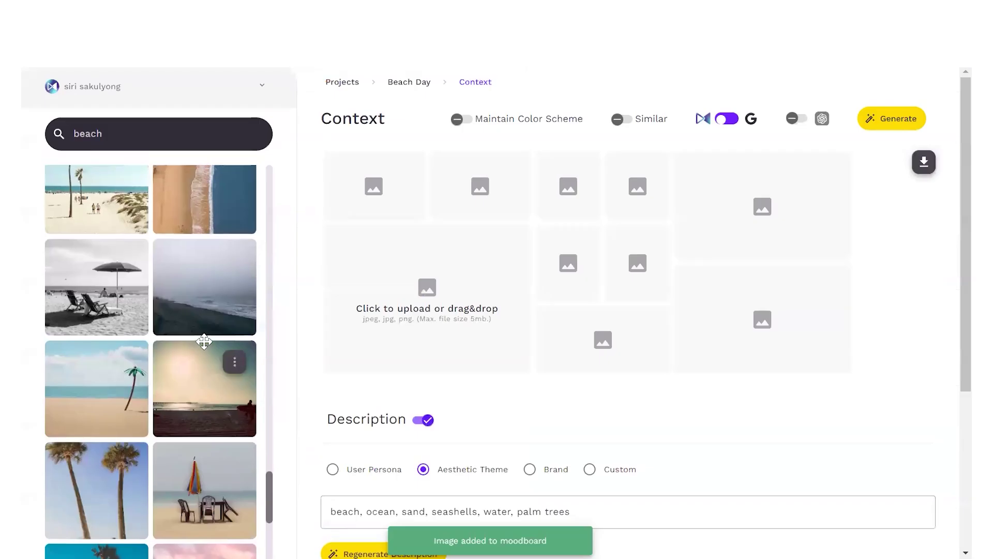
Step: Search the image library for 'ocean' and drop the aerial beach-wave photo into the large slot
{"action": "scroll", "coordinate": [143, 51], "scroll_direction": "up", "scroll_amount": 3}
{"action": "scroll", "coordinate": [176, 210], "scroll_direction": "up", "scroll_amount": 5}
{"action": "double_click", "coordinate": [140, 144]}
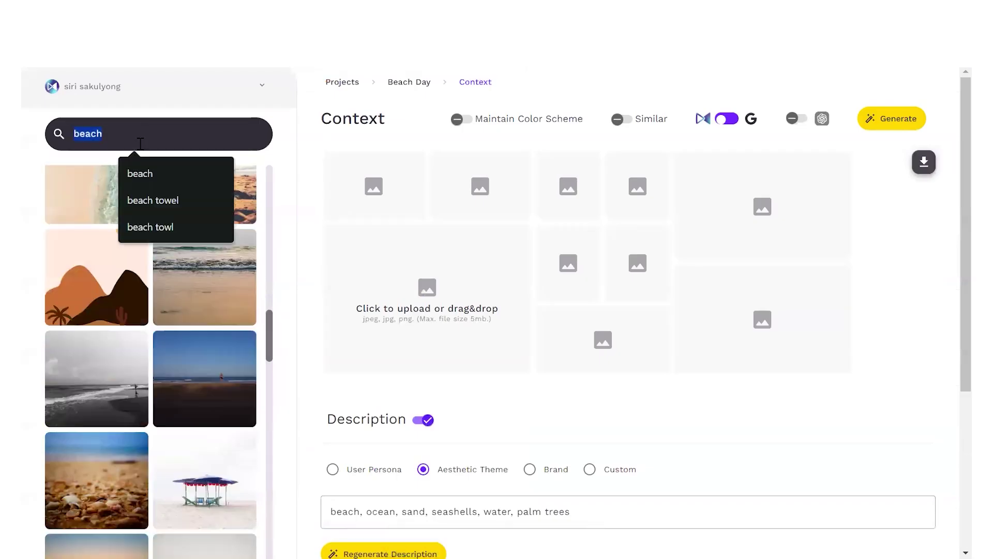
{"action": "type", "text": "ocean"}
{"action": "key", "text": "Return"}
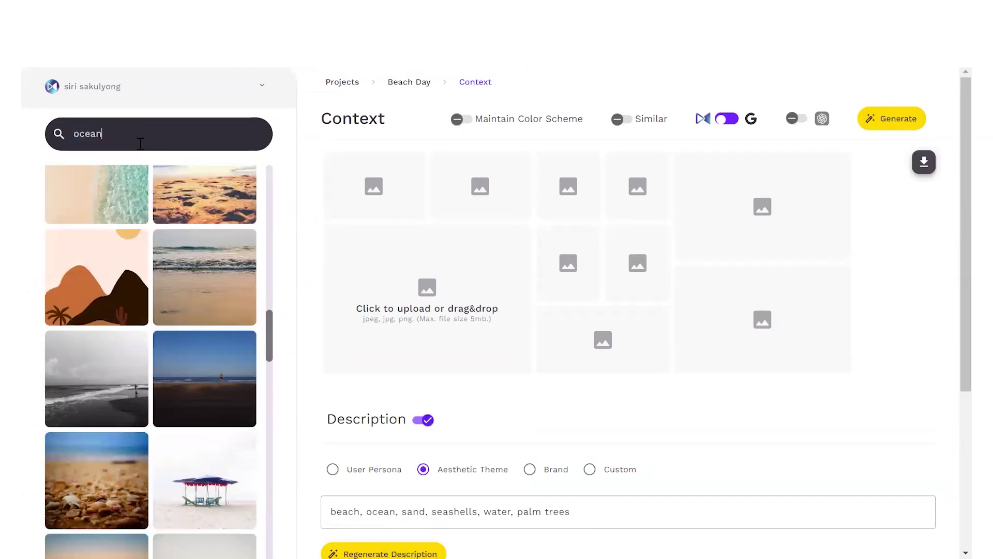
{"action": "scroll", "coordinate": [197, 368], "scroll_direction": "down", "scroll_amount": 10}
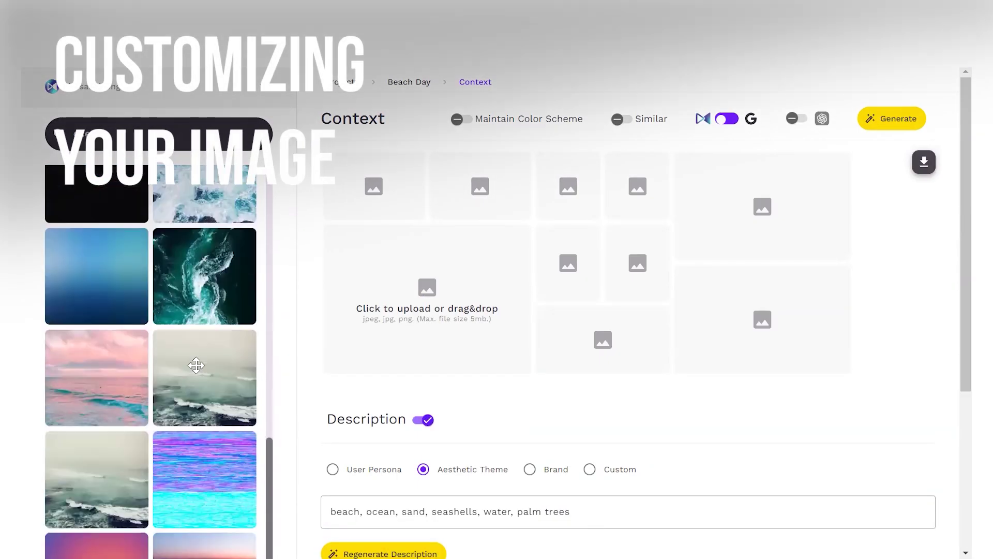
{"action": "scroll", "coordinate": [196, 366], "scroll_direction": "down", "scroll_amount": 5}
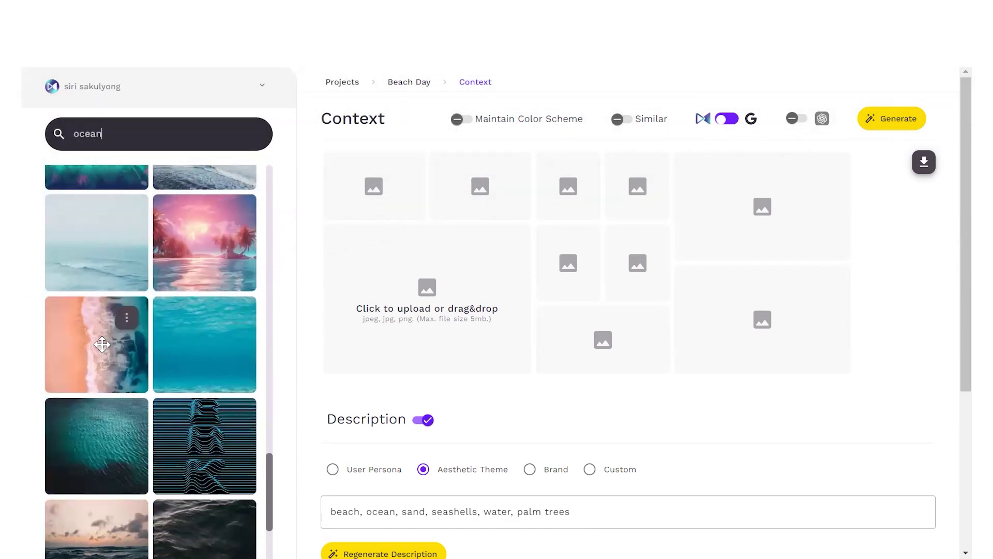
{"action": "left_click_drag", "start_coordinate": [102, 344], "coordinate": [344, 348]}
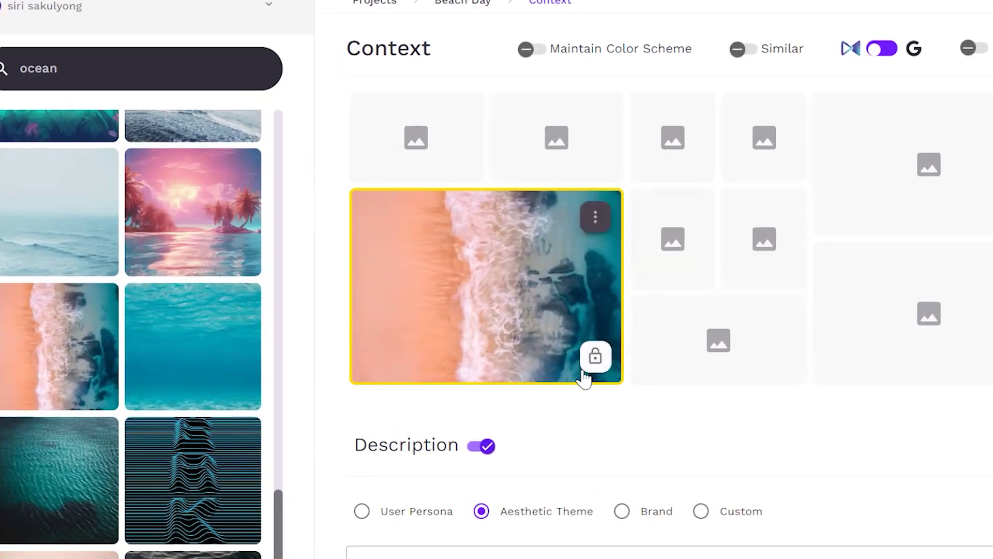
Step: Set the beach-wave image to Fill, then switch it to Fit
{"action": "left_click", "coordinate": [598, 219]}
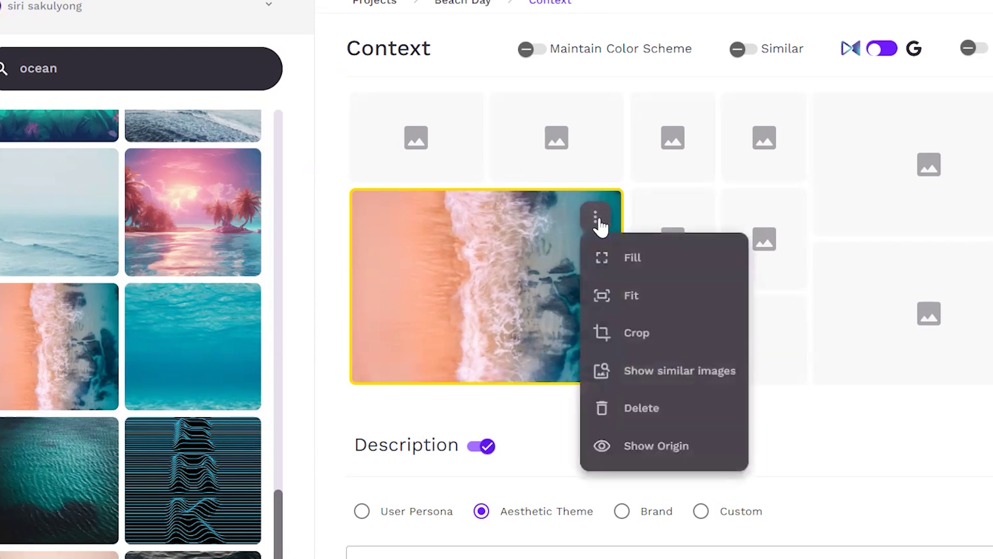
{"action": "left_click", "coordinate": [662, 266]}
{"action": "mouse_move", "coordinate": [662, 269]}
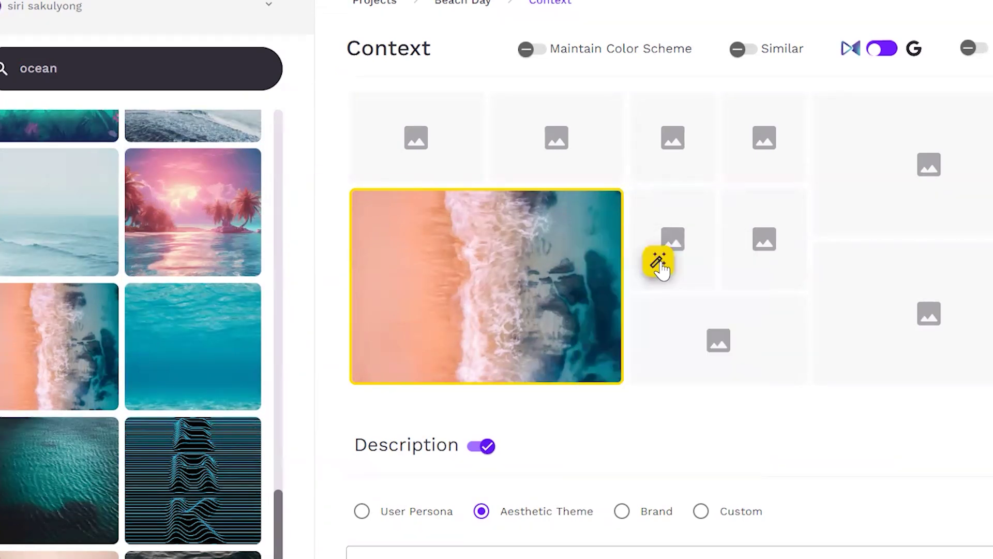
{"action": "mouse_move", "coordinate": [595, 217]}
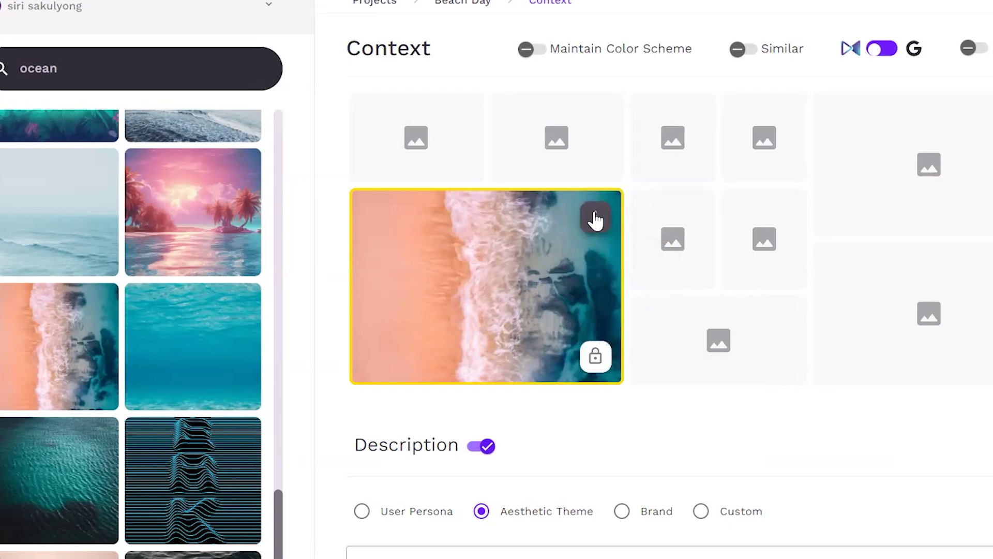
{"action": "left_click", "coordinate": [594, 218]}
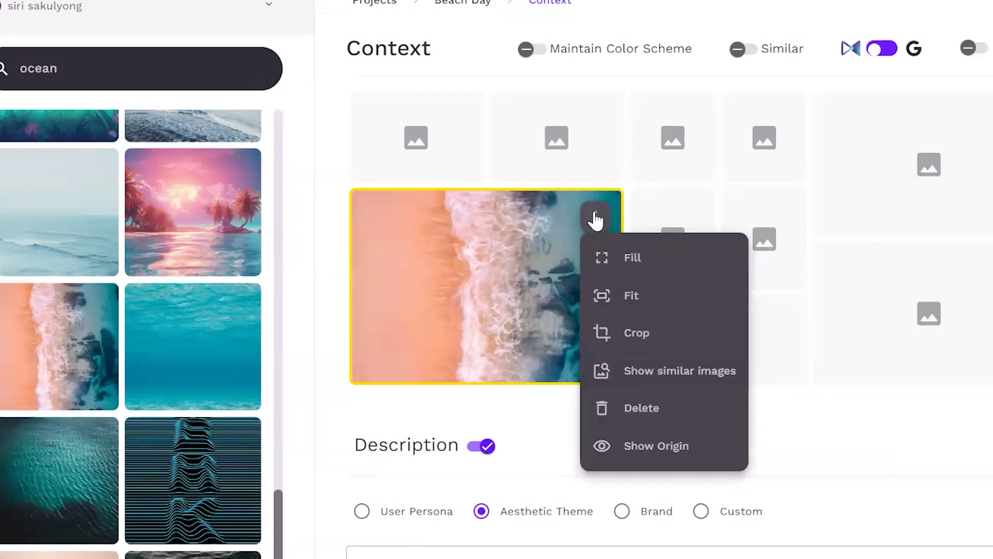
{"action": "left_click", "coordinate": [629, 298]}
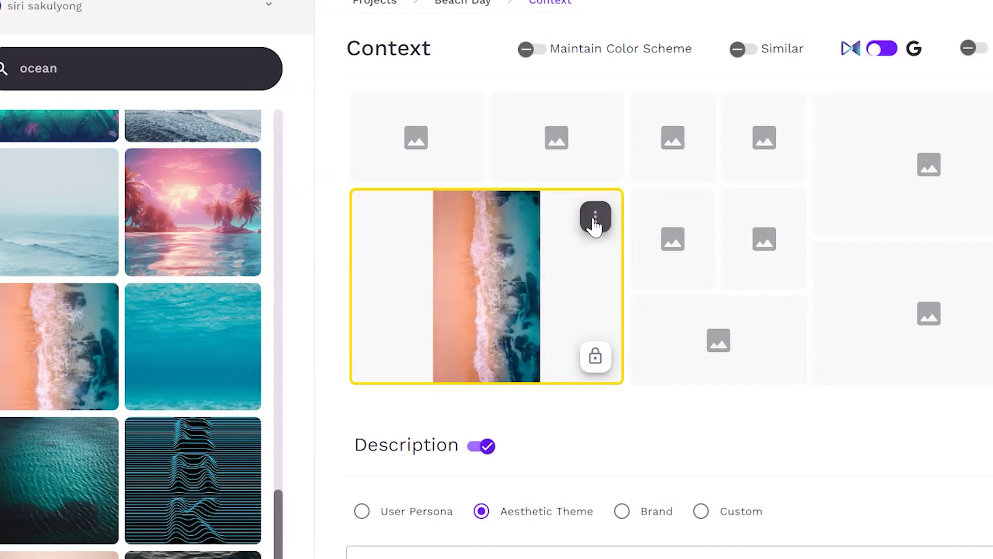
Step: Crop the beach-wave image, adjusting its zoom and position, and save the crop
{"action": "left_click", "coordinate": [595, 217]}
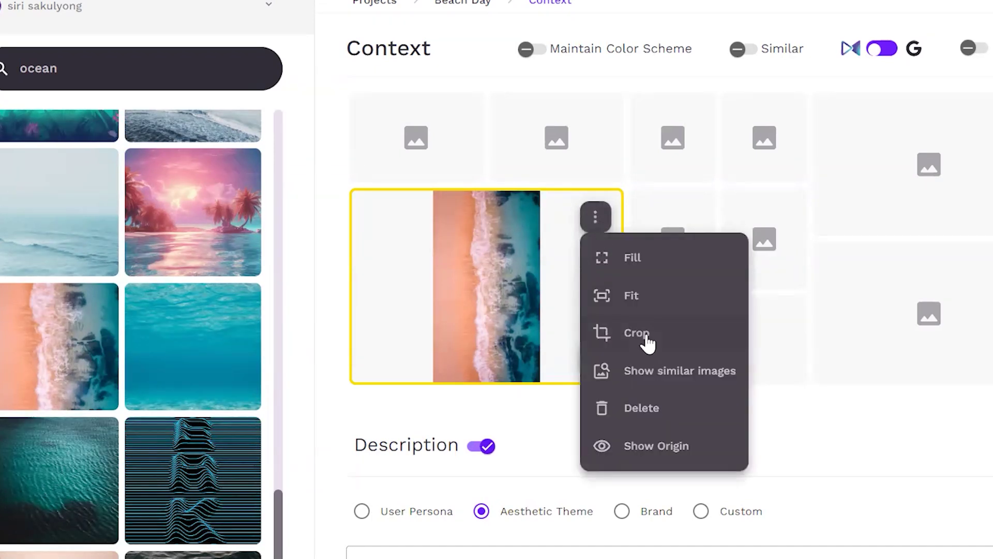
{"action": "left_click", "coordinate": [646, 334]}
{"action": "left_click_drag", "start_coordinate": [403, 463], "coordinate": [376, 473]}
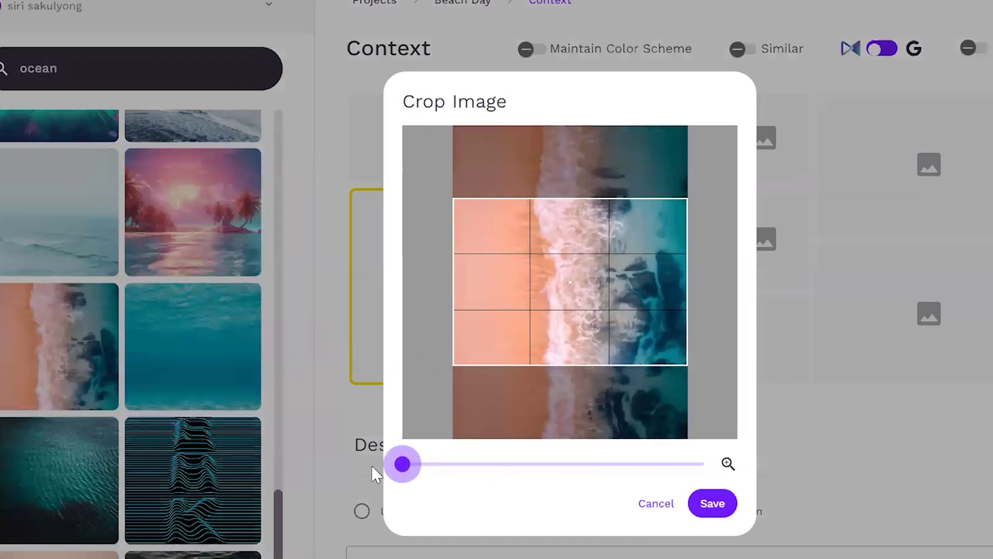
{"action": "left_click_drag", "start_coordinate": [576, 383], "coordinate": [550, 359]}
{"action": "left_click", "coordinate": [698, 503]}
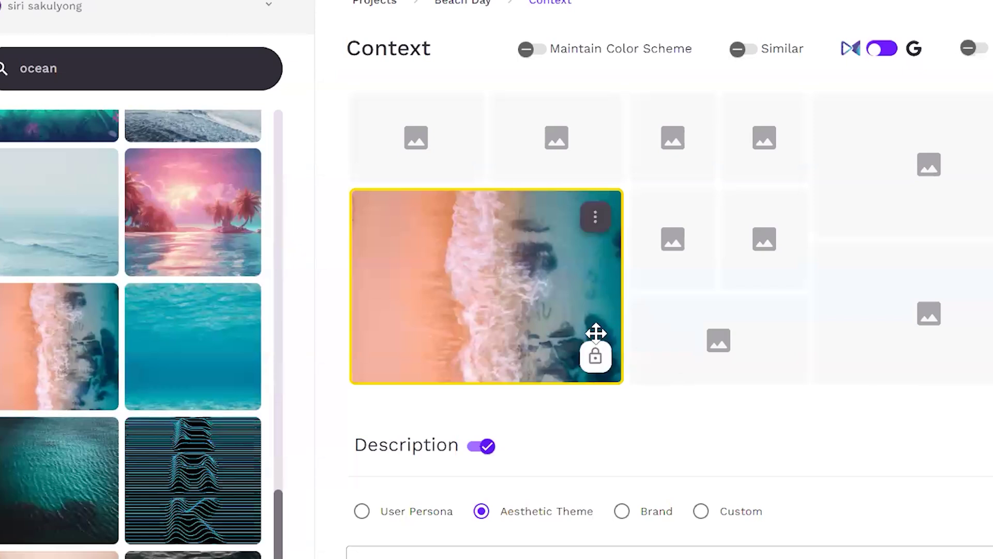
Step: Unlock the large slot, place the pink palm-beach image, and test dropping a turquoise image onto it
{"action": "left_click", "coordinate": [595, 356]}
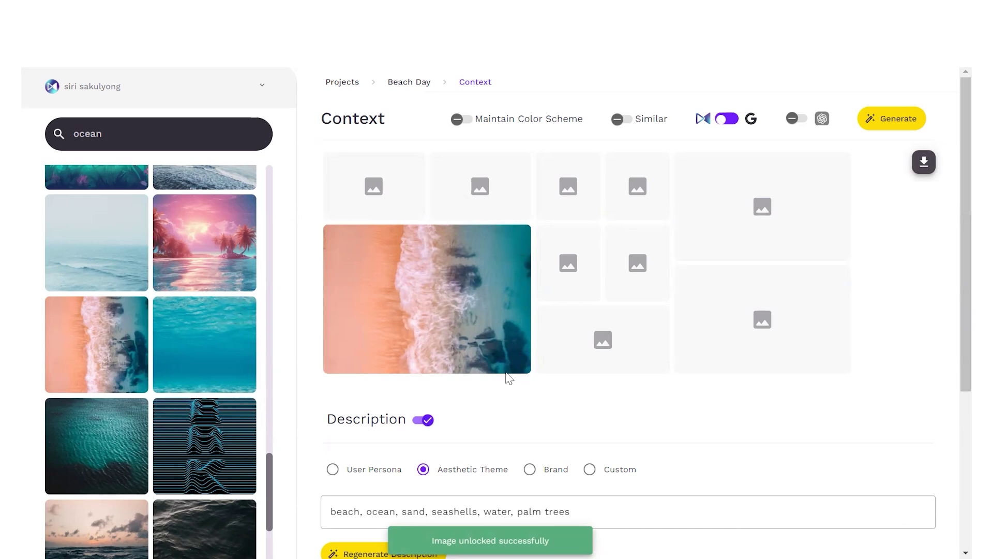
{"action": "left_click_drag", "start_coordinate": [227, 267], "coordinate": [413, 301]}
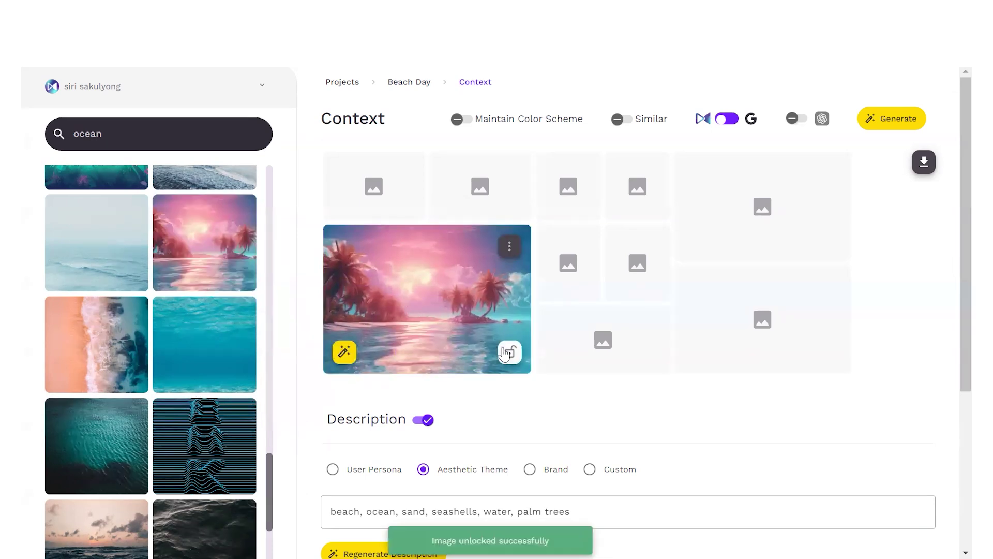
{"action": "left_click_drag", "start_coordinate": [243, 247], "coordinate": [406, 310]}
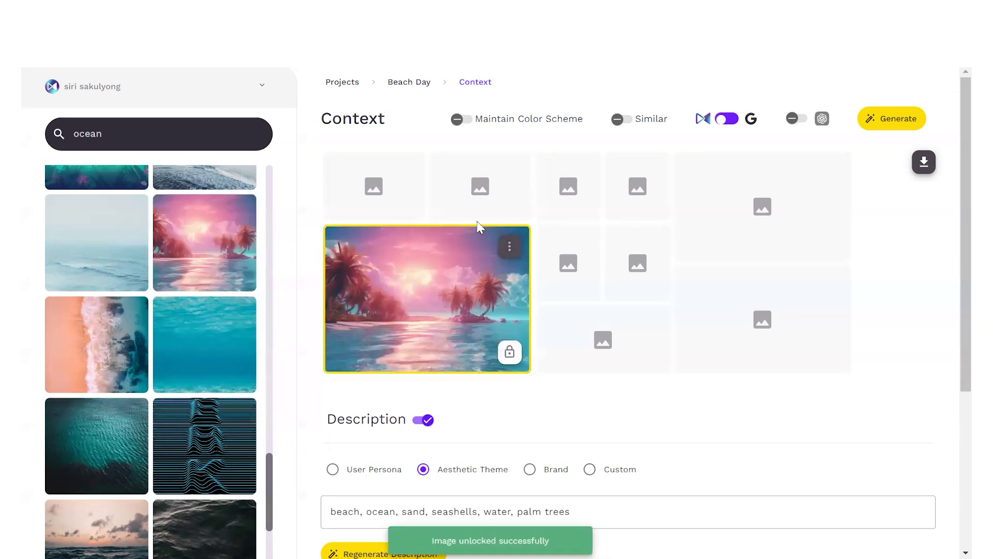
{"action": "left_click_drag", "start_coordinate": [206, 343], "coordinate": [469, 288]}
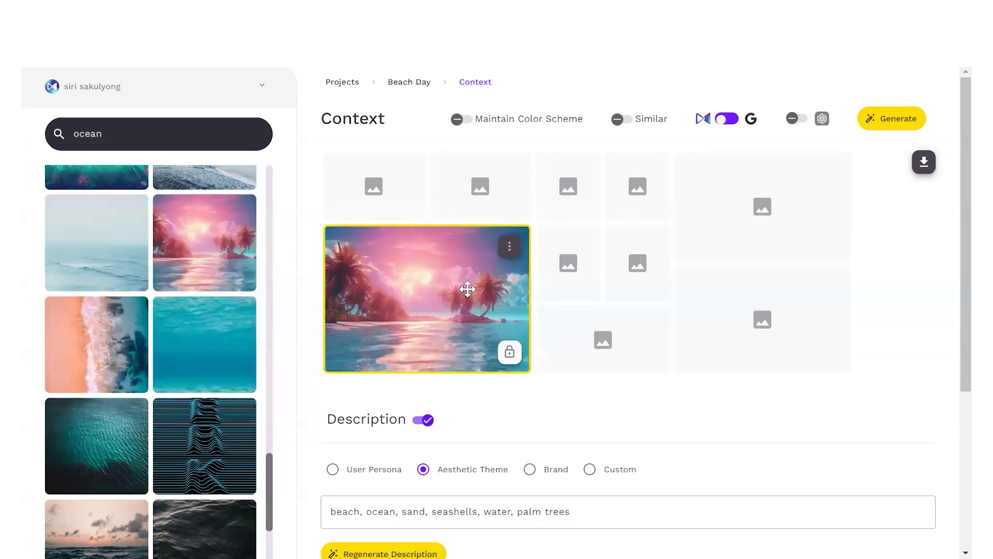
{"action": "left_click_drag", "start_coordinate": [230, 332], "coordinate": [443, 297]}
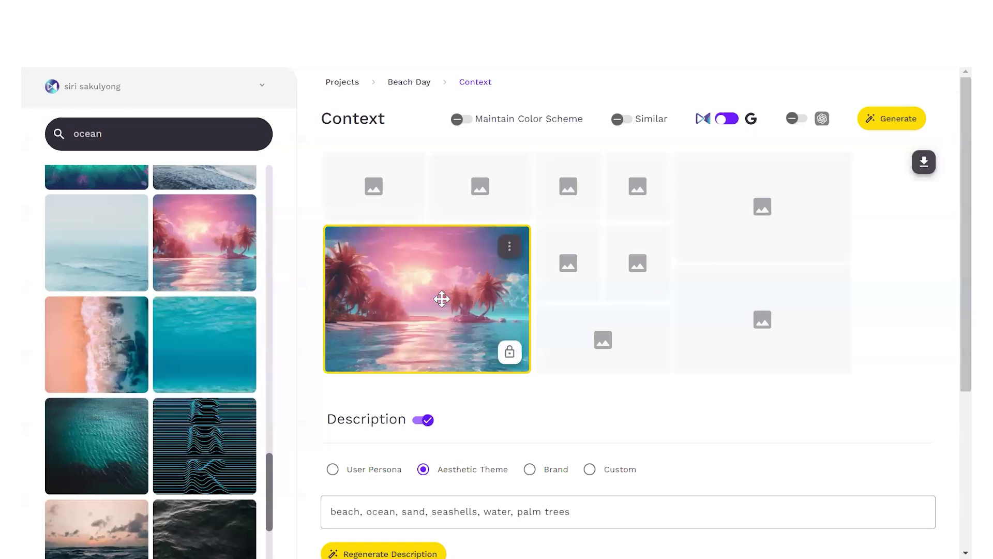
Step: Unlock the slot again and put the aerial beach-wave photo back in it
{"action": "left_click", "coordinate": [510, 353]}
{"action": "left_click_drag", "start_coordinate": [129, 331], "coordinate": [476, 277]}
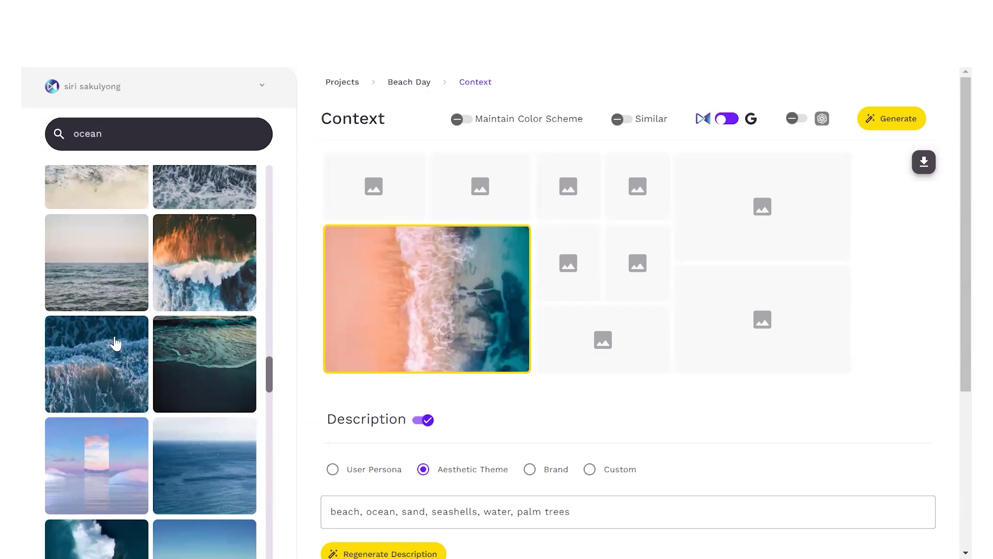
{"action": "scroll", "coordinate": [115, 343], "scroll_direction": "down", "scroll_amount": 10}
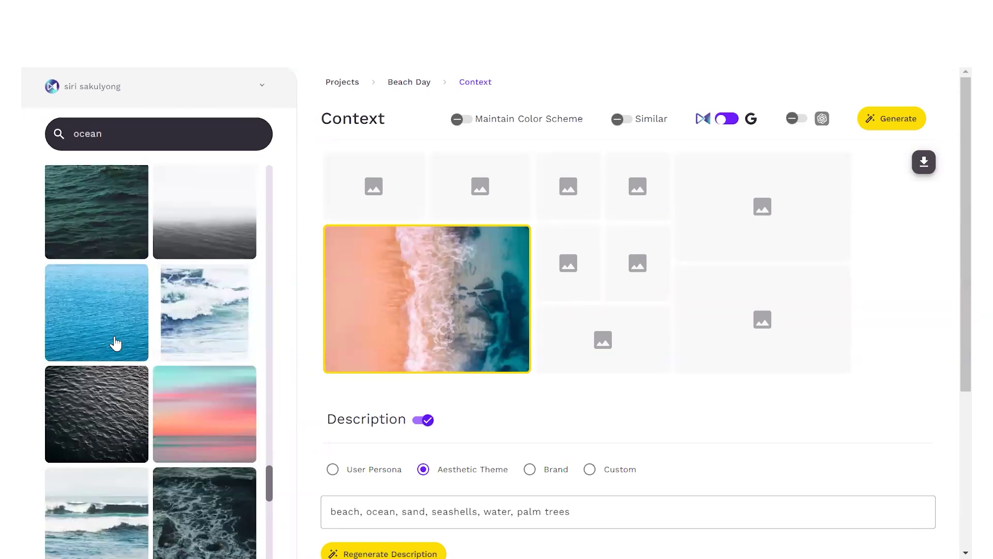
Step: Upload the 'Beach' sunset-palm photo from the Desktop Ocean folder into the empty top-right slot
{"action": "scroll", "coordinate": [115, 343], "scroll_direction": "down", "scroll_amount": 4}
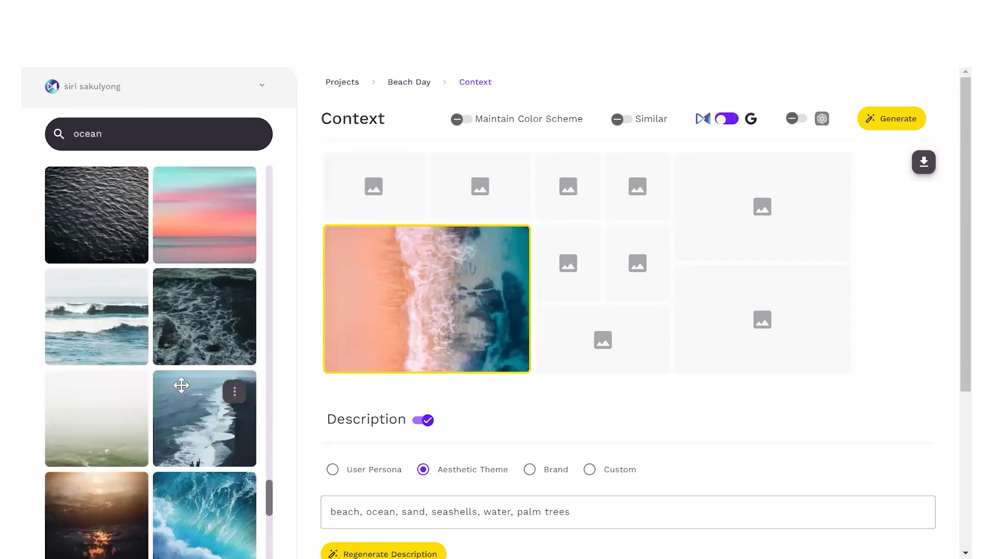
{"action": "scroll", "coordinate": [182, 386], "scroll_direction": "down", "scroll_amount": 2}
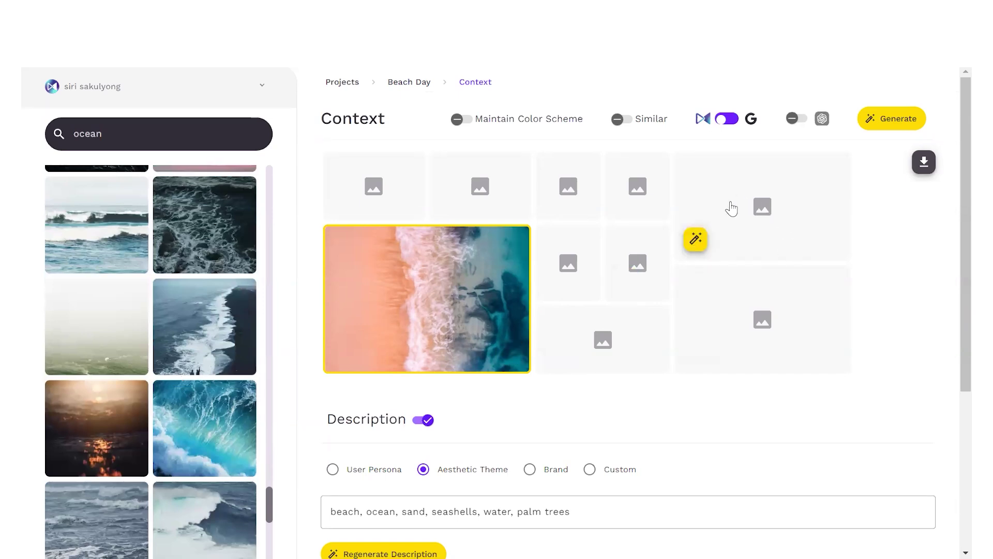
{"action": "left_click", "coordinate": [776, 231]}
{"action": "left_click", "coordinate": [194, 166]}
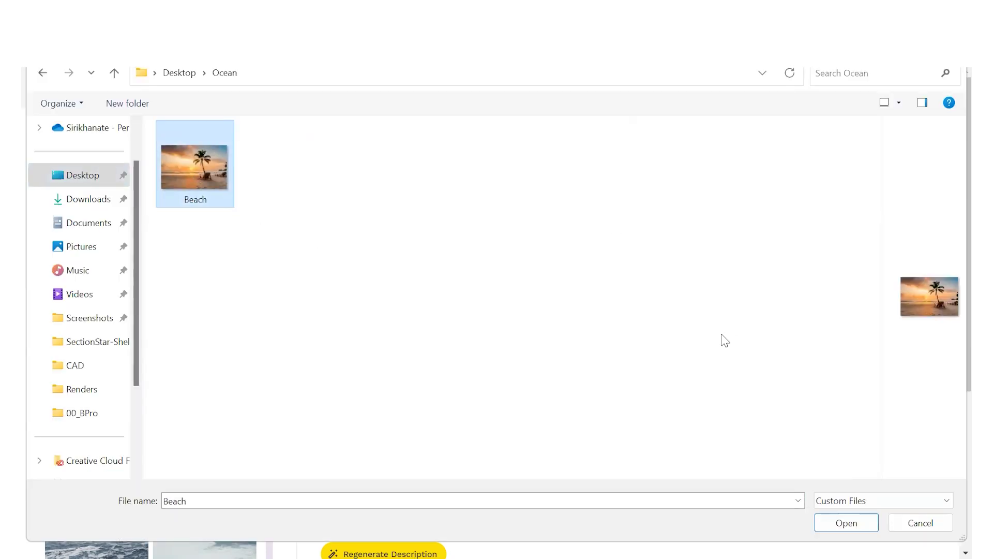
{"action": "key", "text": "Return"}
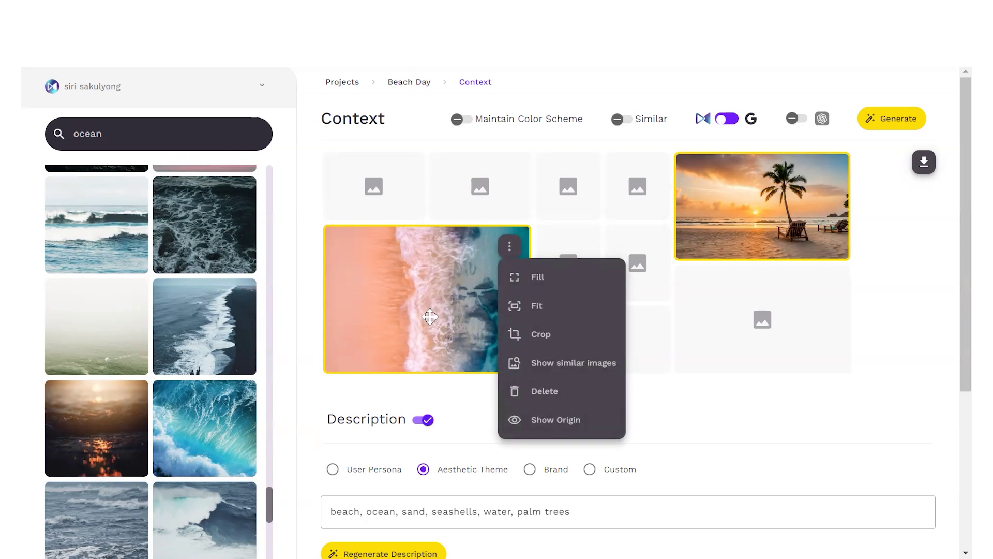
{"action": "mouse_move", "coordinate": [137, 298]}
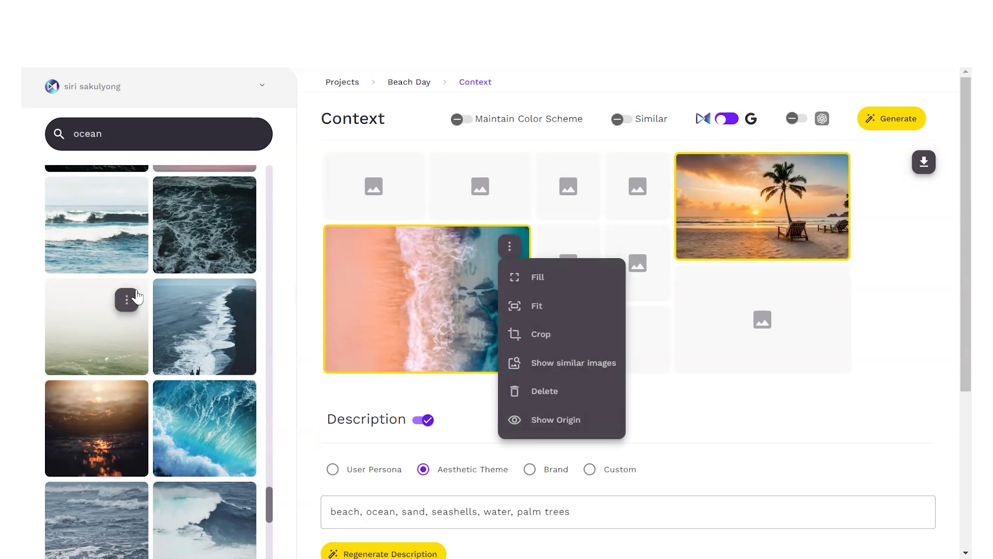
{"action": "left_click", "coordinate": [709, 431]}
Step: Change the image library search from 'ocean' to 'sand', then to 'beach'
{"action": "scroll", "coordinate": [217, 259], "scroll_direction": "down", "scroll_amount": 5}
{"action": "left_click", "coordinate": [151, 126]}
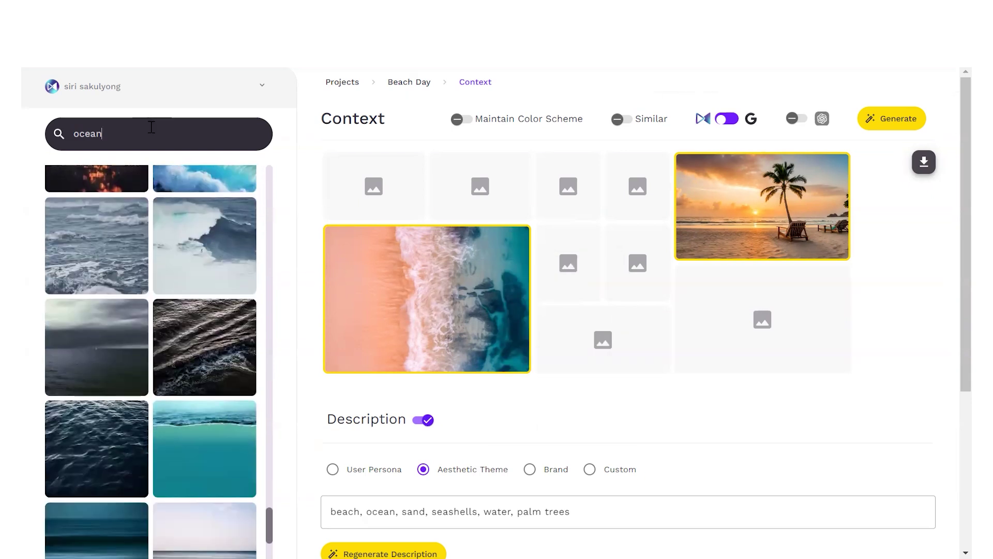
{"action": "key", "text": "ctrl+a"}
{"action": "type", "text": "sand"}
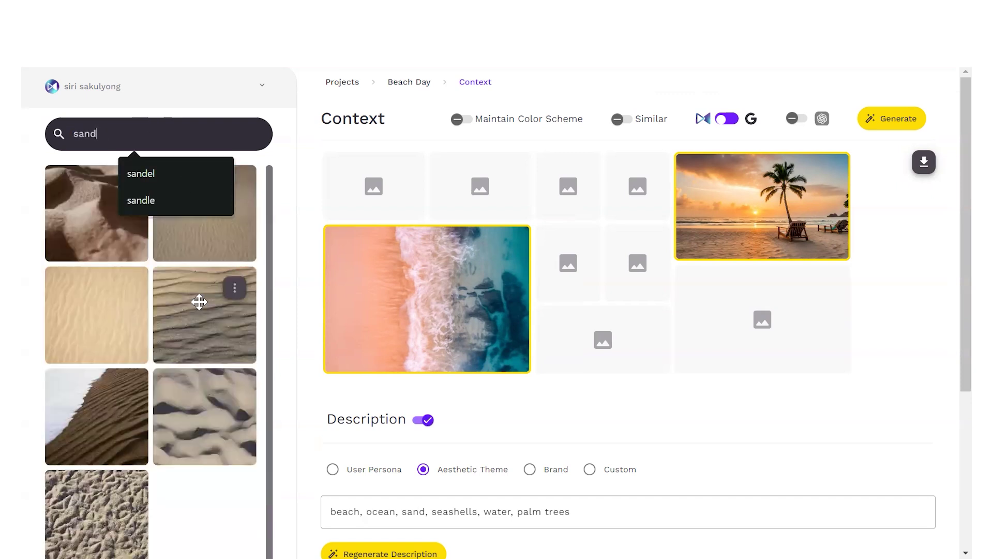
{"action": "scroll", "coordinate": [136, 129], "scroll_direction": "down", "scroll_amount": 5}
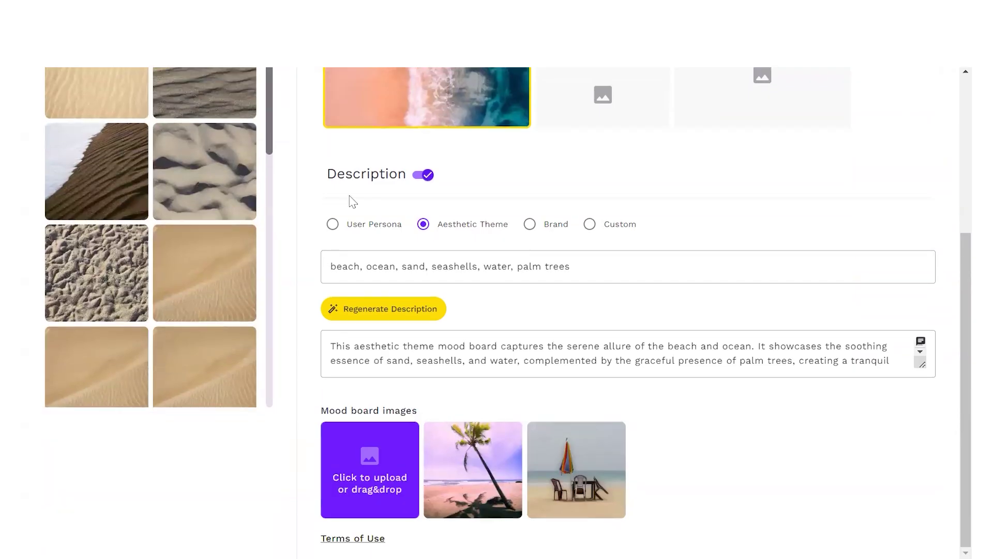
{"action": "scroll", "coordinate": [351, 201], "scroll_direction": "up", "scroll_amount": 5}
{"action": "left_click", "coordinate": [238, 140]}
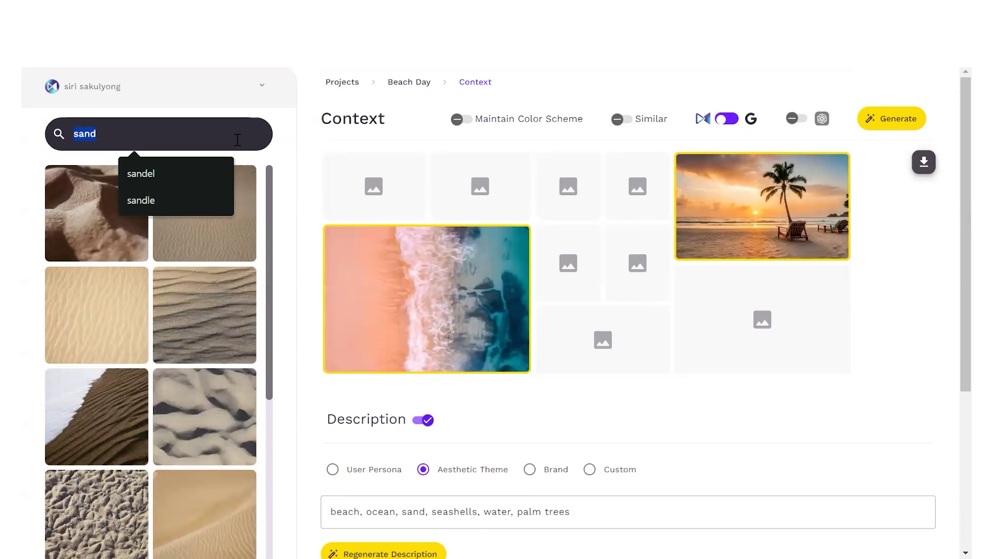
{"action": "type", "text": "beach"}
Step: Place the pebbly beach photo in the third top-row slot and turn on Maintain Color Scheme
{"action": "scroll", "coordinate": [157, 362], "scroll_direction": "down", "scroll_amount": 10}
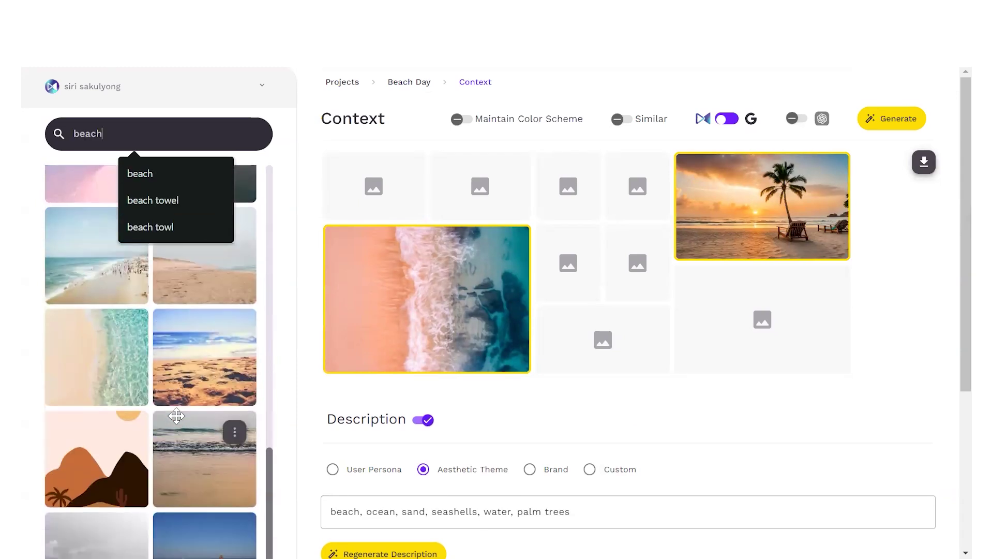
{"action": "scroll", "coordinate": [156, 338], "scroll_direction": "down", "scroll_amount": 5}
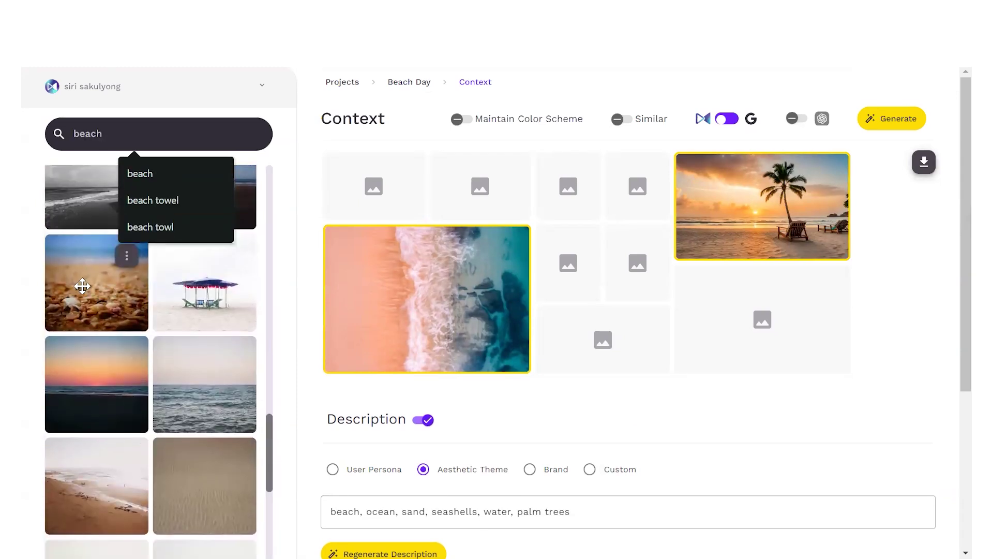
{"action": "left_click_drag", "start_coordinate": [80, 284], "coordinate": [571, 191]}
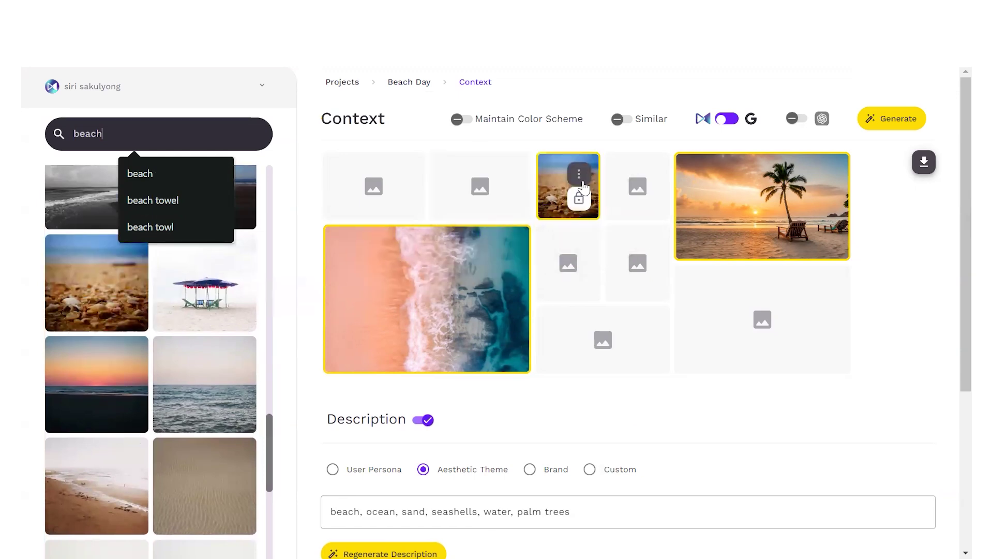
{"action": "left_click", "coordinate": [462, 120]}
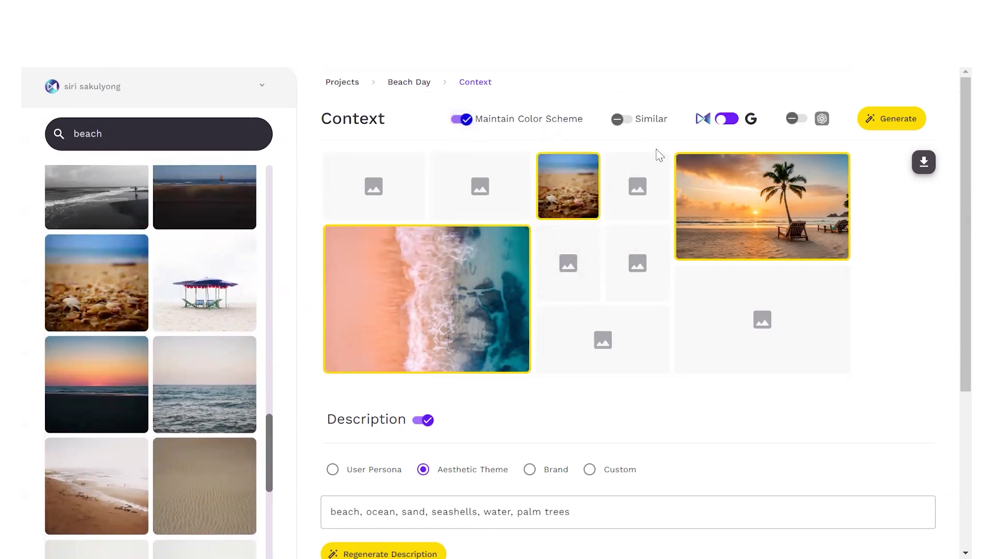
Step: Fill the empty slots with similar beach images, lock the shoreline-footprints tile, then switch Similar off and OpenAI on
{"action": "left_click", "coordinate": [618, 120]}
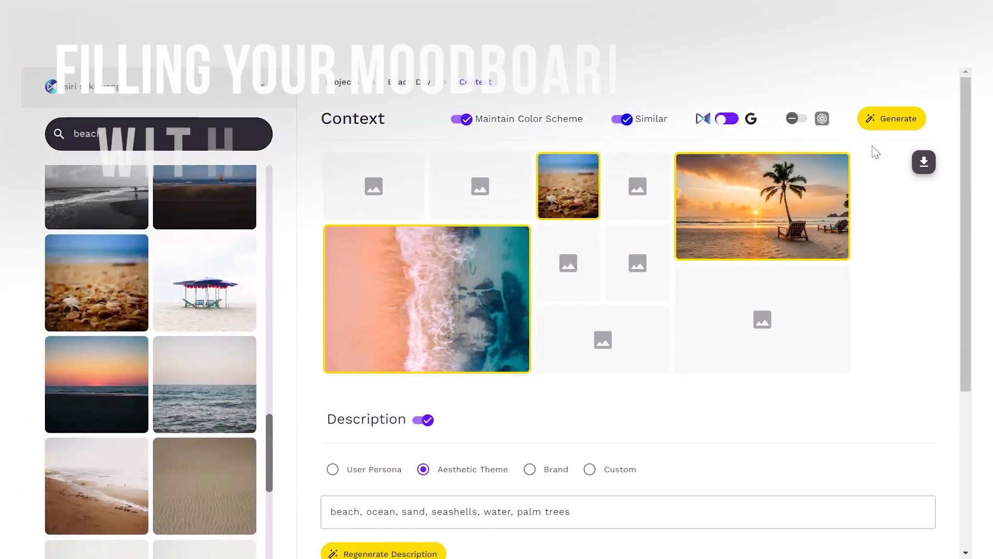
{"action": "left_click", "coordinate": [898, 124]}
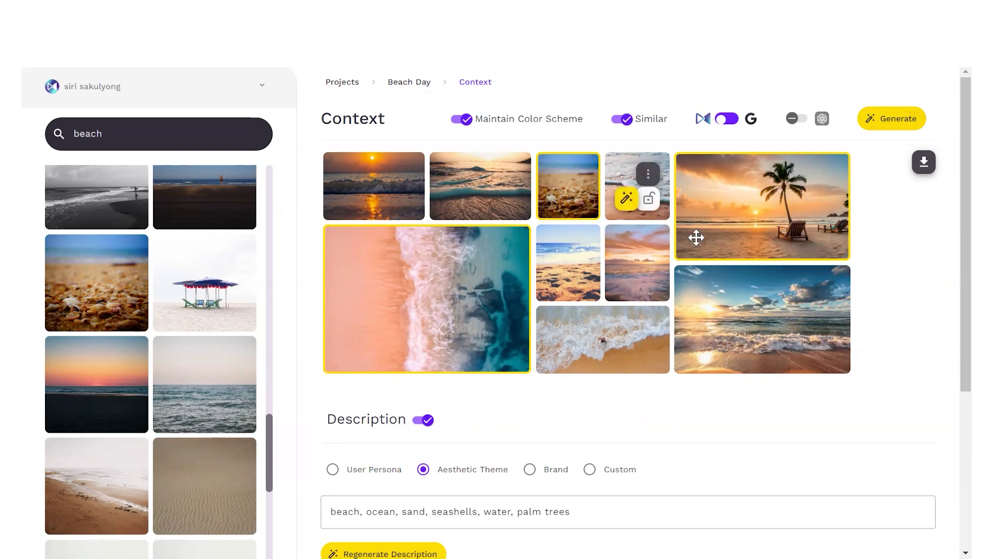
{"action": "mouse_move", "coordinate": [654, 207]}
{"action": "left_click", "coordinate": [652, 203]}
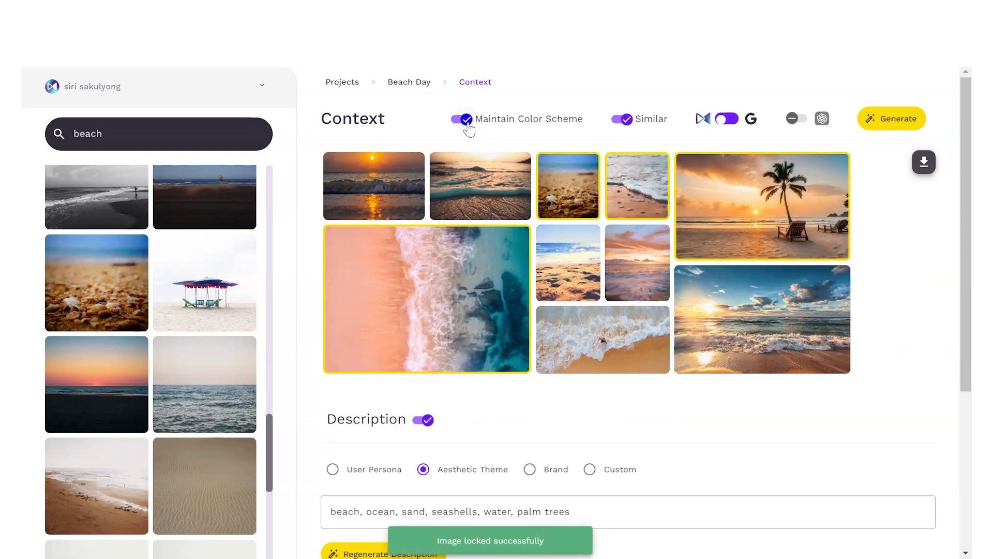
{"action": "left_click", "coordinate": [625, 120]}
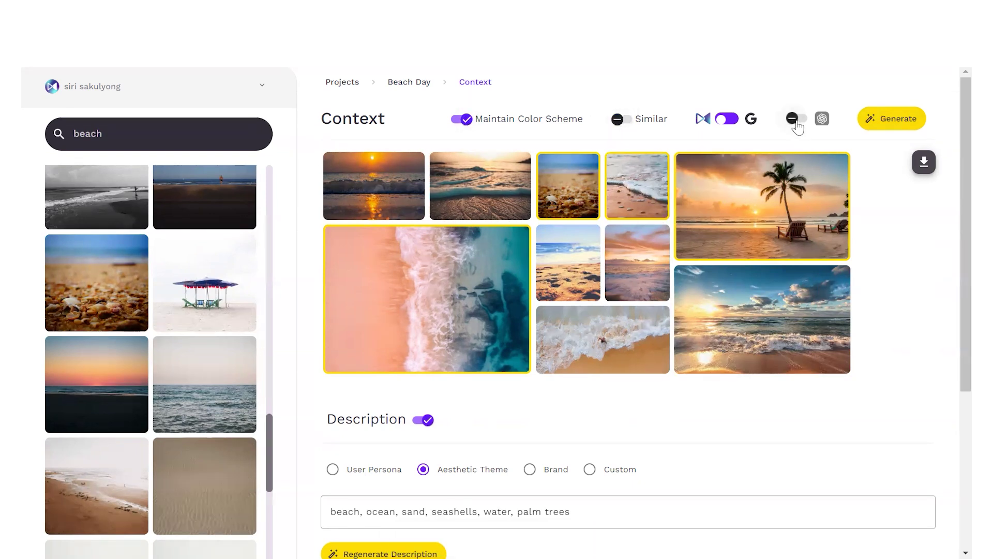
{"action": "left_click", "coordinate": [797, 120]}
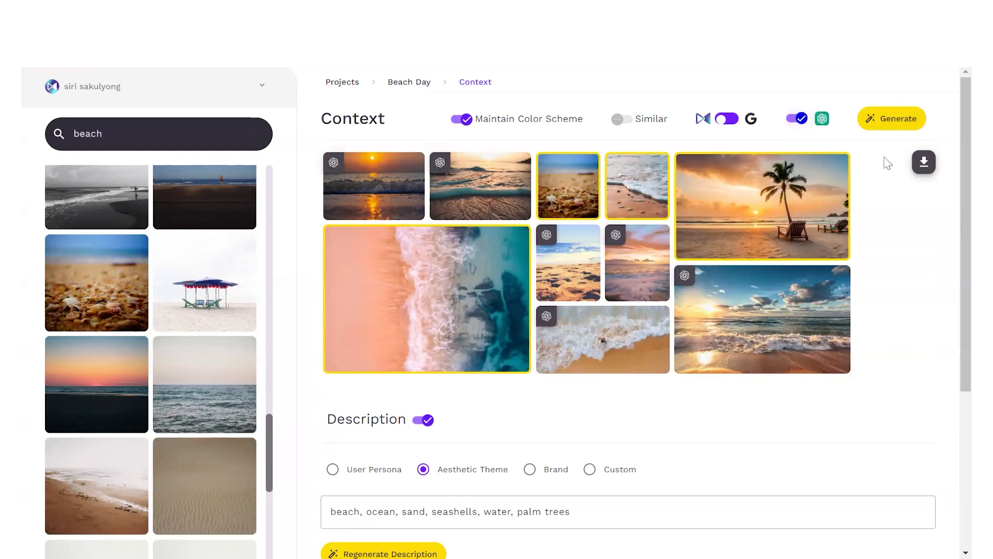
Step: Regenerate, lock the surfer, tall palms and campfire tiles, refresh the rest, and turn off Maintain Color Scheme
{"action": "left_click", "coordinate": [885, 124]}
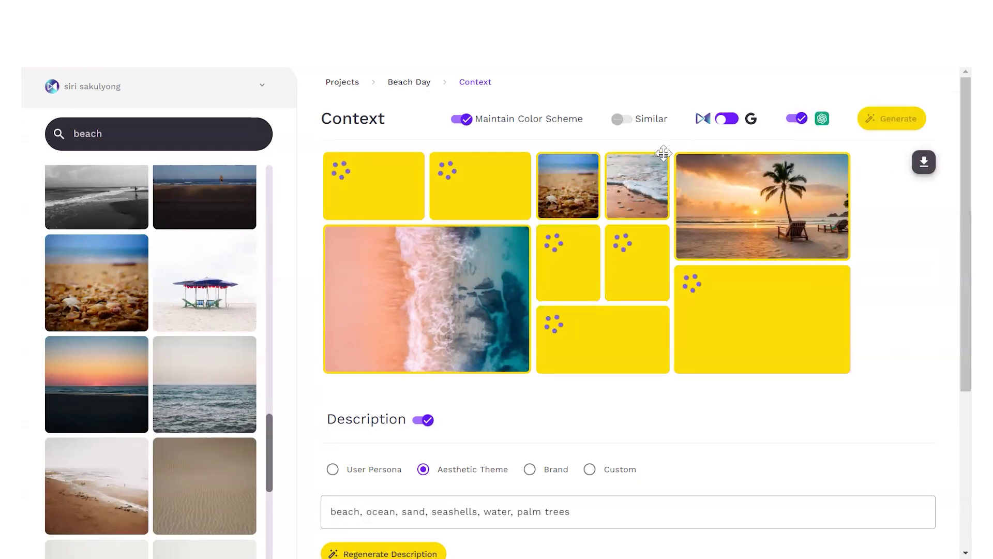
{"action": "mouse_move", "coordinate": [666, 207]}
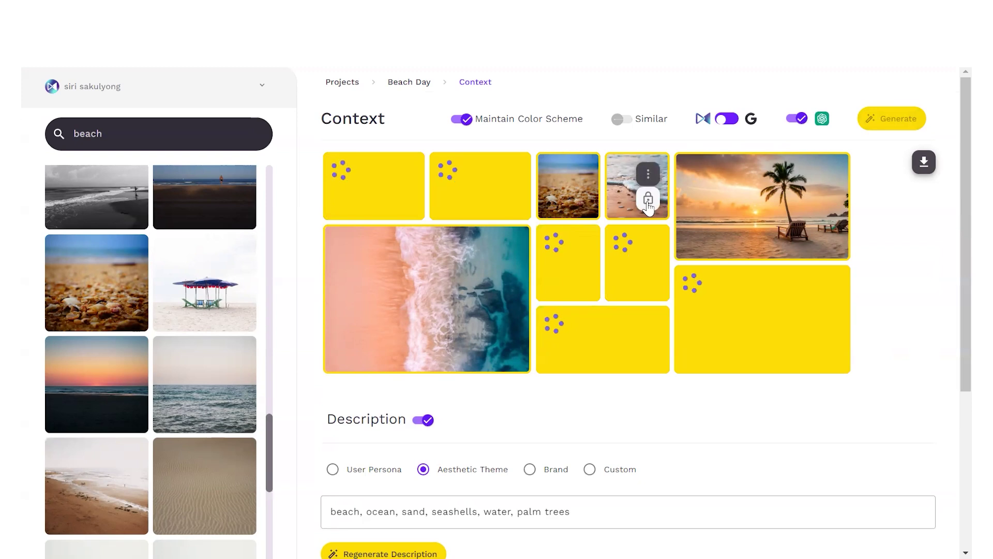
{"action": "mouse_move", "coordinate": [620, 180]}
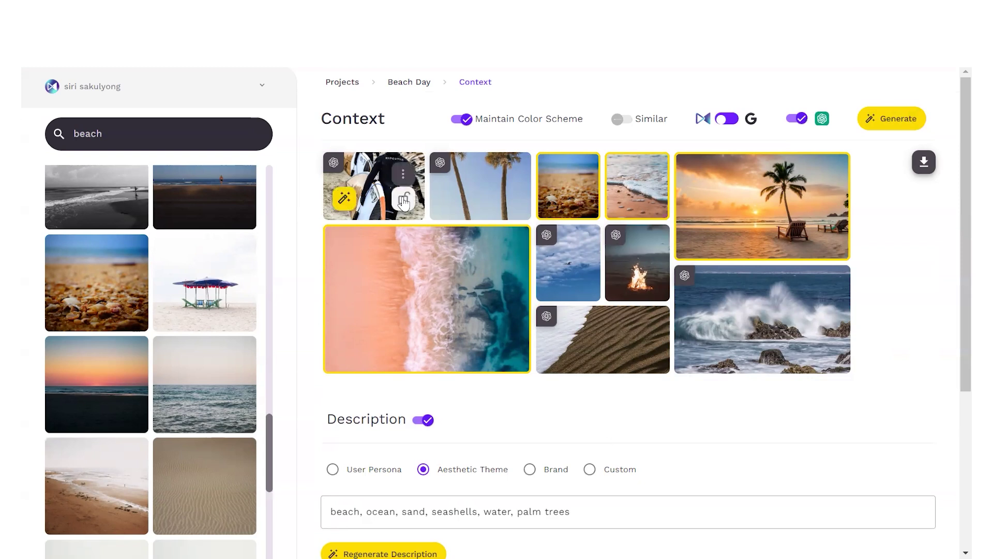
{"action": "left_click", "coordinate": [404, 198]}
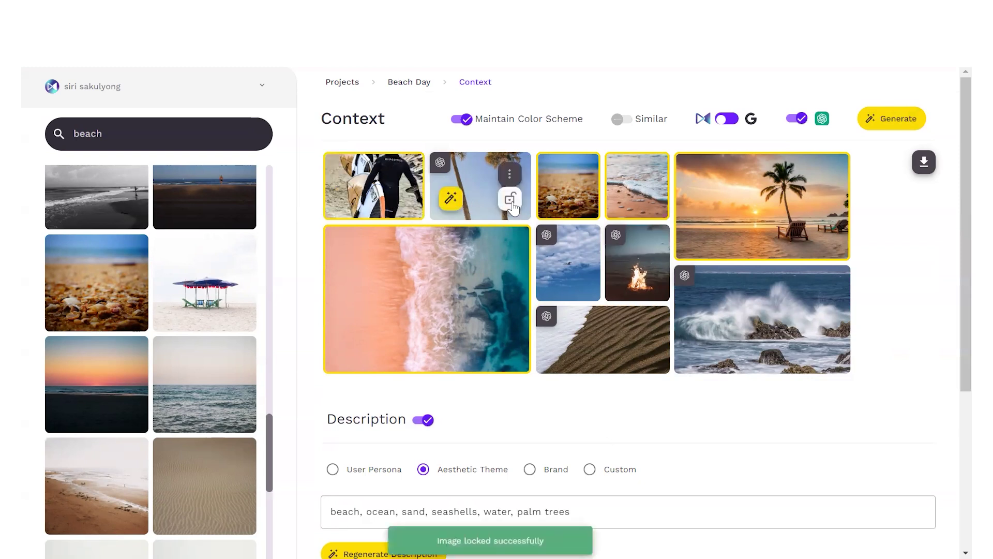
{"action": "left_click", "coordinate": [510, 202]}
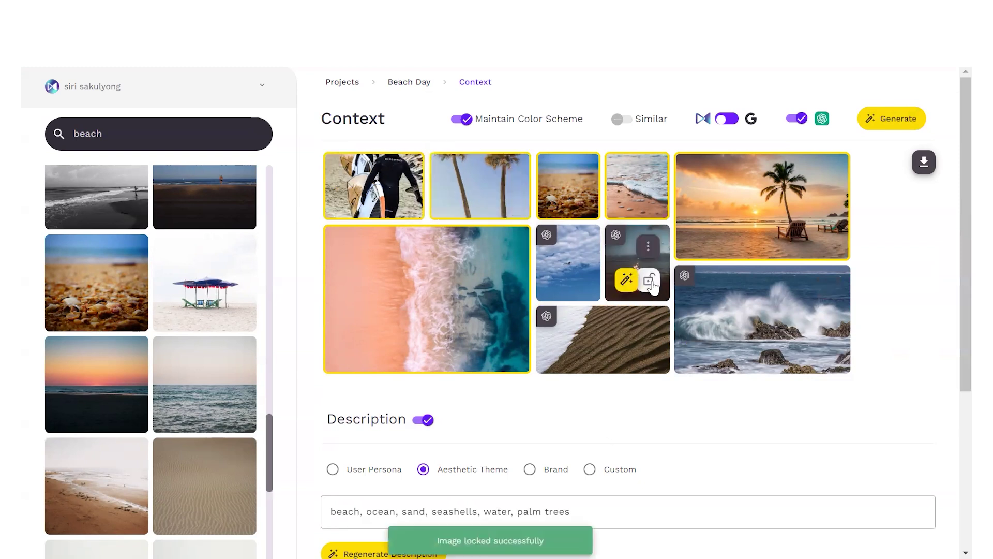
{"action": "left_click", "coordinate": [648, 279]}
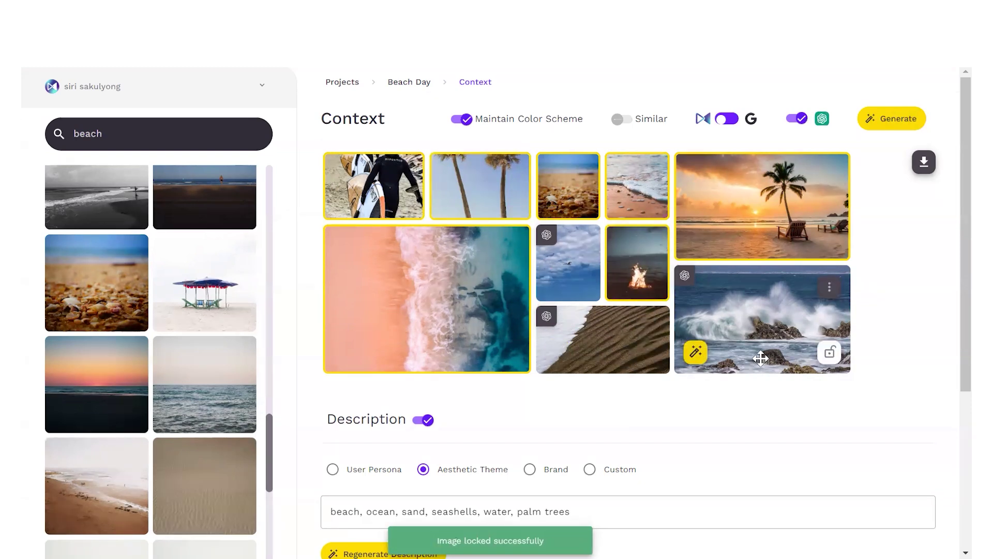
{"action": "left_click", "coordinate": [884, 124]}
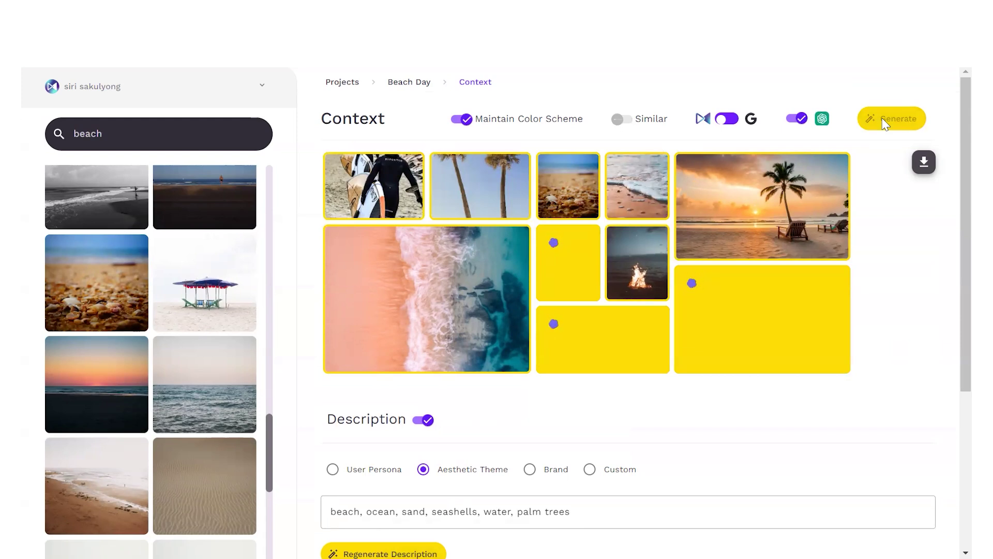
{"action": "left_click", "coordinate": [463, 123]}
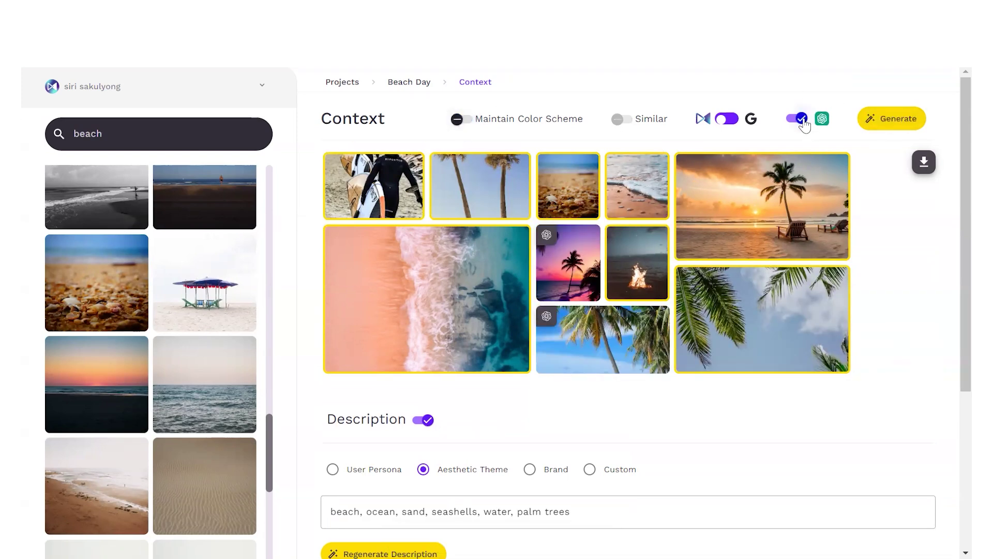
Step: Regenerate the unlocked tiles from Google and lock the hammock image
{"action": "left_click", "coordinate": [727, 120]}
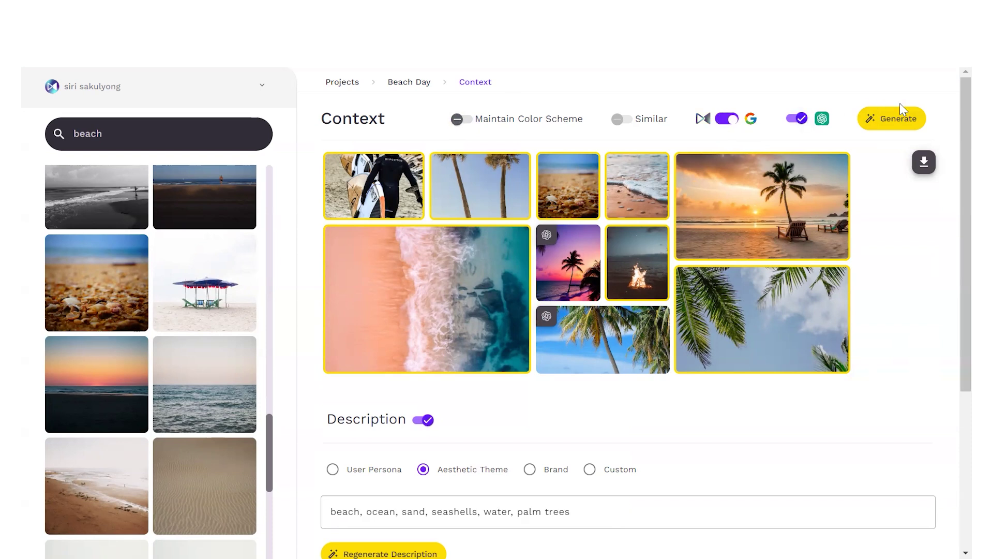
{"action": "left_click", "coordinate": [905, 126]}
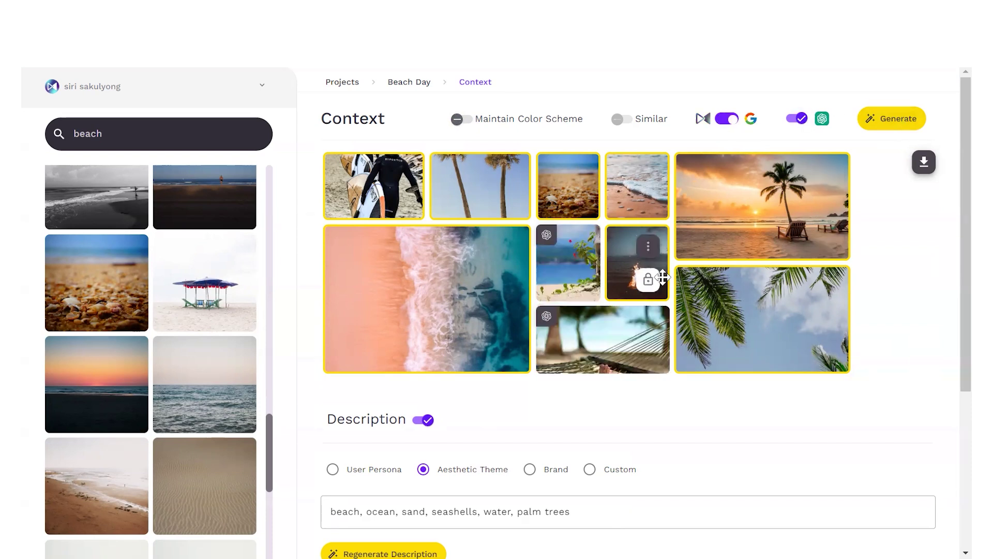
{"action": "left_click", "coordinate": [553, 348]}
Step: Drag the pink palm mood-board image into the collage
{"action": "scroll", "coordinate": [559, 249], "scroll_direction": "down", "scroll_amount": 5}
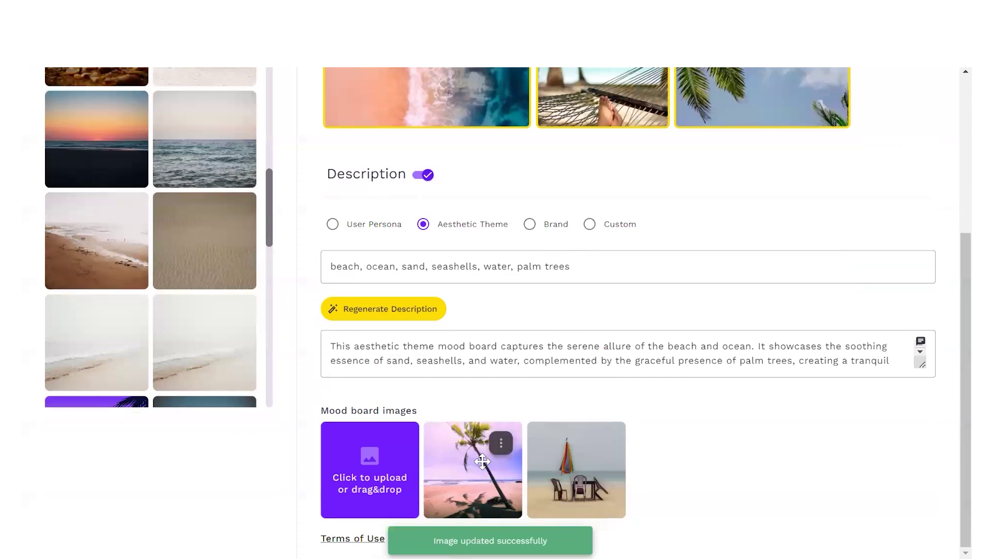
{"action": "left_click_drag", "start_coordinate": [482, 460], "coordinate": [529, 68]}
{"action": "scroll", "coordinate": [892, 344], "scroll_direction": "up", "scroll_amount": 3}
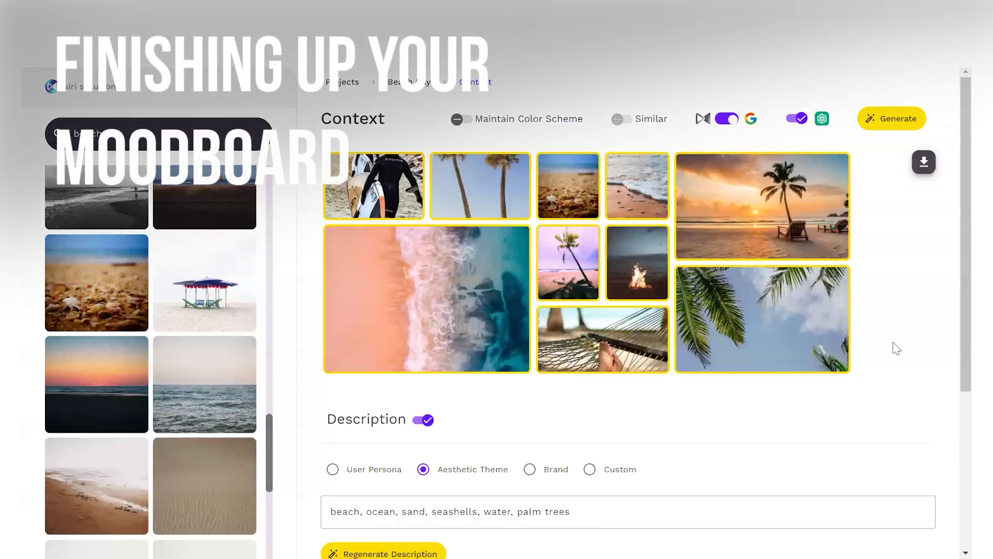
Step: Open the board's download menu to show the PNG and image-archive export options
{"action": "left_click", "coordinate": [922, 166]}
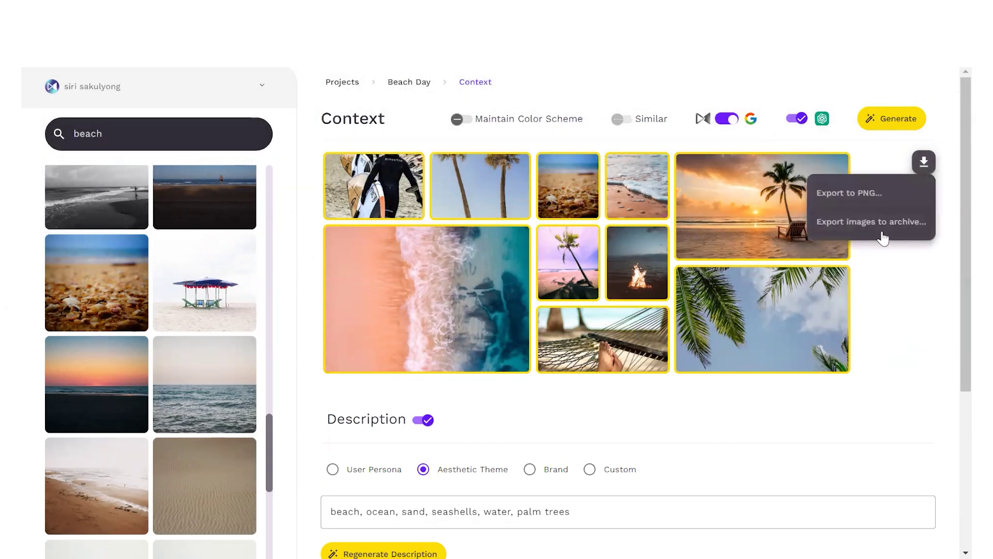